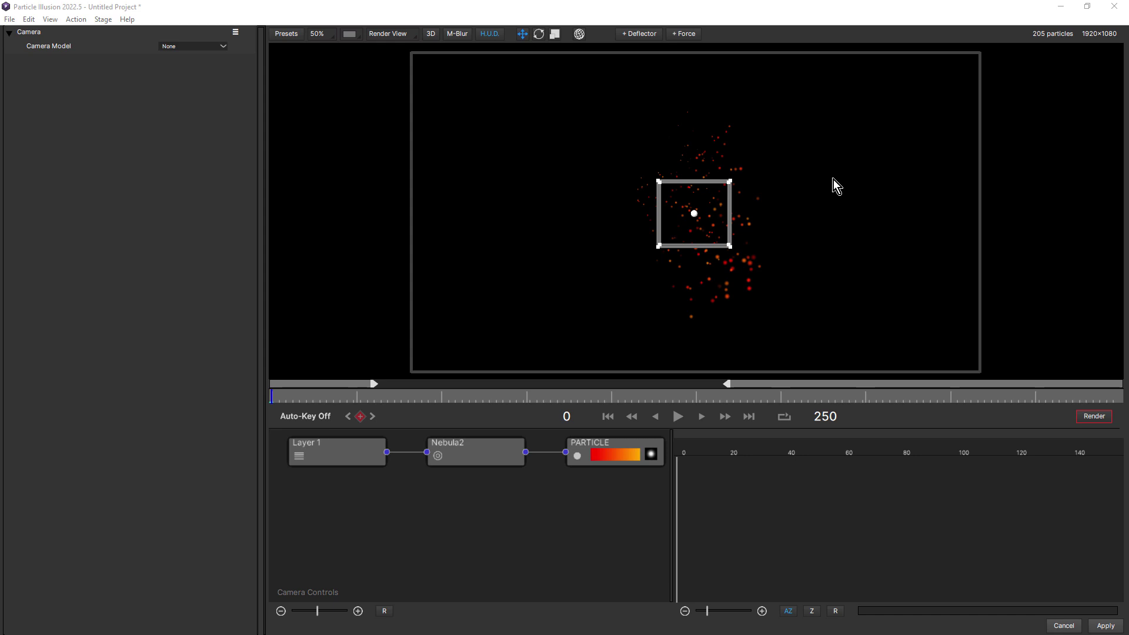
Nudge the Nebula2 box emitter to 5.0, 6.3 and enlarge it to 252.5 × 223.5.
left_click(690, 216)
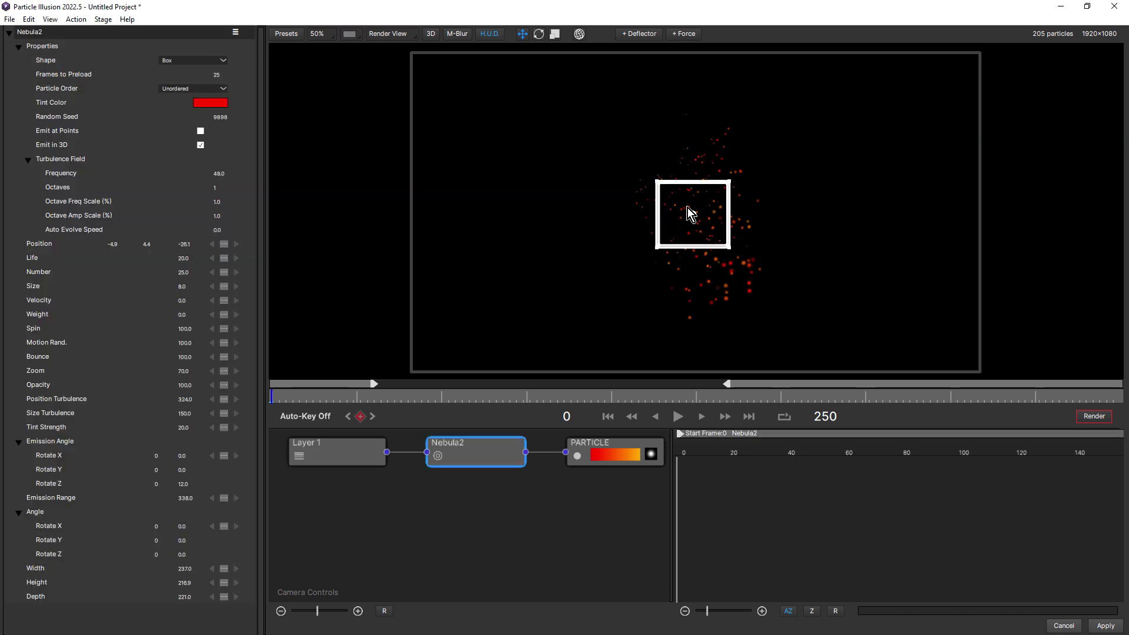
mouse_move(686, 207)
left_mouse_down()
mouse_move(711, 204)
mouse_move(698, 228)
mouse_move(683, 215)
mouse_move(697, 215)
mouse_move(677, 214)
mouse_move(697, 214)
left_mouse_up()
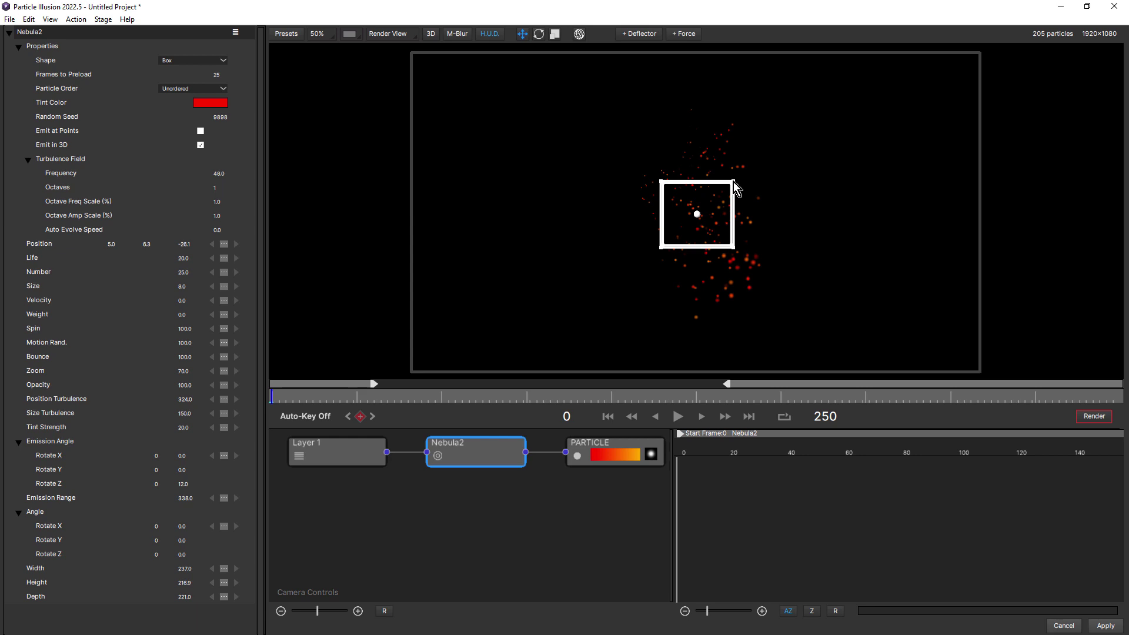
mouse_move(739, 179)
left_mouse_down()
mouse_move(749, 167)
mouse_move(737, 181)
left_mouse_up()
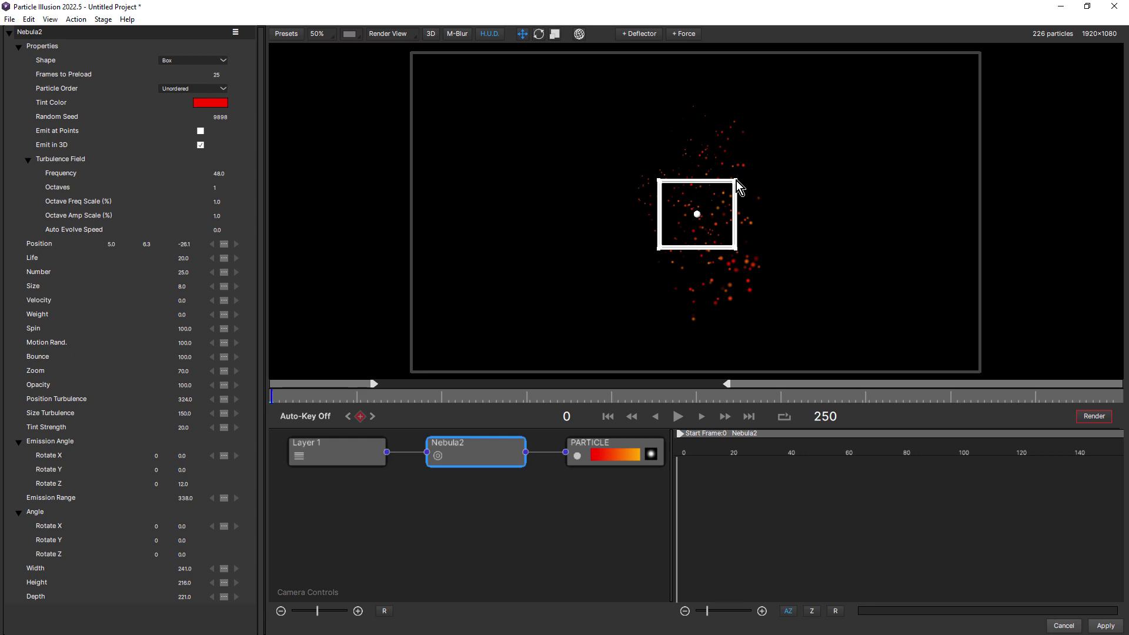
Move the Nebula2 emitter along its Y and X axes, then freely in the view plane.
left_click(713, 211)
mouse_move(699, 171)
left_mouse_down()
mouse_move(700, 147)
mouse_move(701, 177)
left_mouse_up()
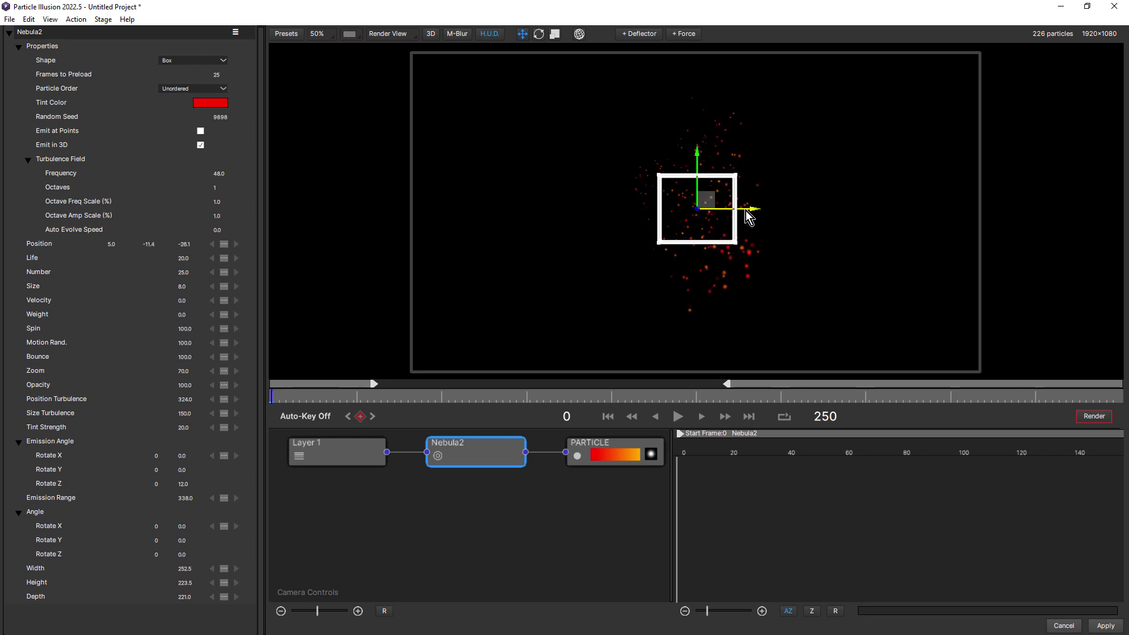
left_click_drag(746, 210, 716, 198)
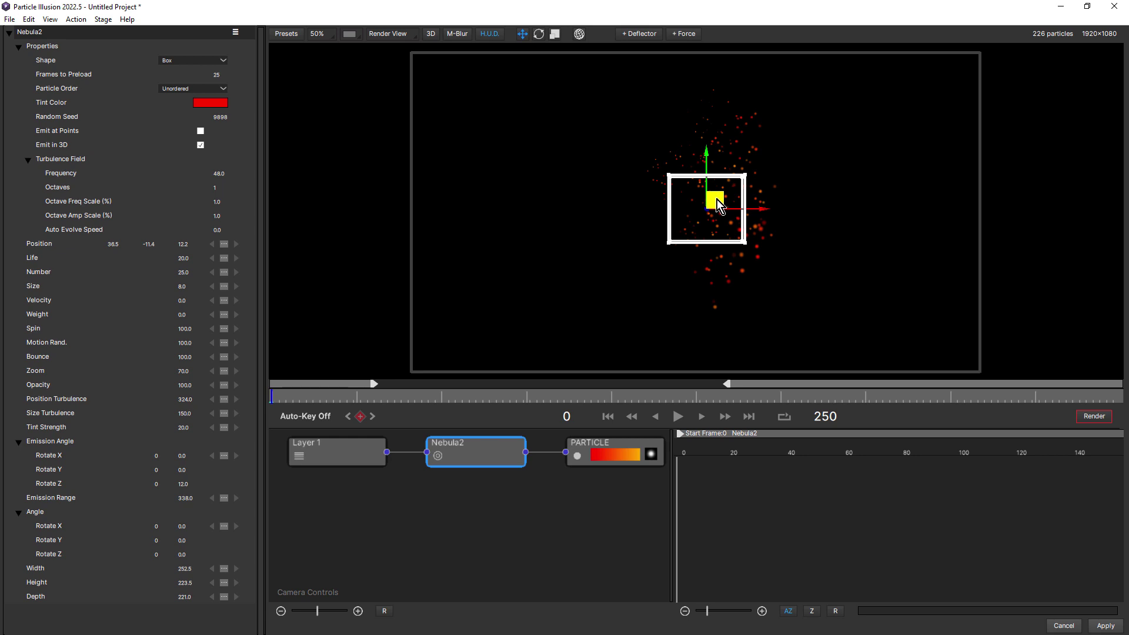
mouse_move(717, 200)
left_mouse_down()
mouse_move(714, 183)
mouse_move(718, 209)
mouse_move(708, 194)
left_mouse_up()
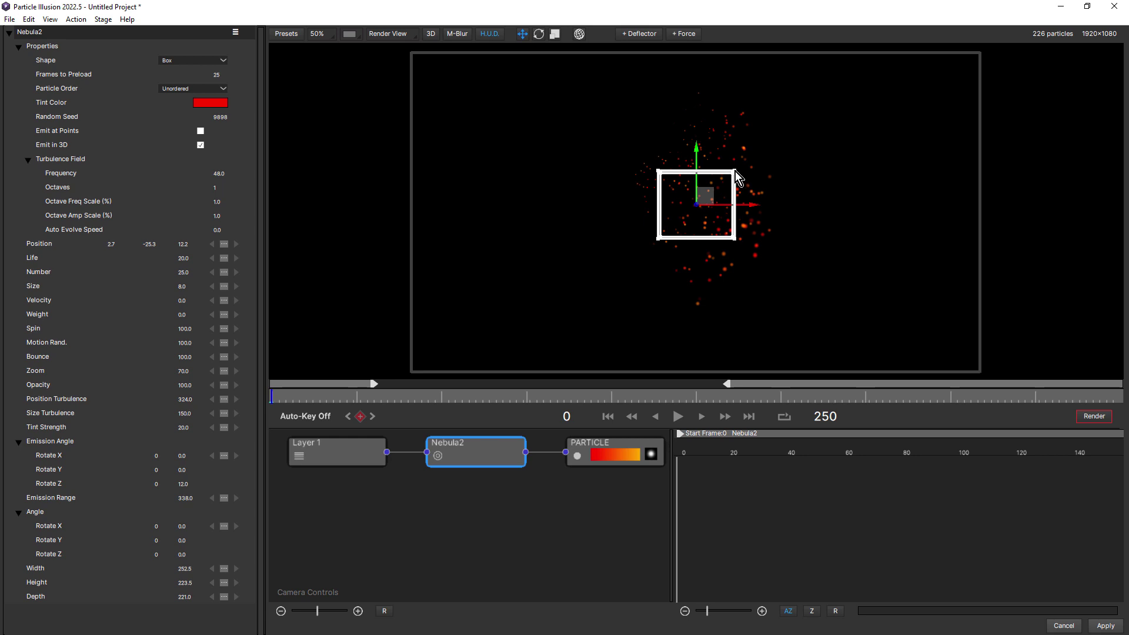
Put the pivot at the box's top-right corner and resize the box to 221.0 × 203.1.
left_click(735, 172)
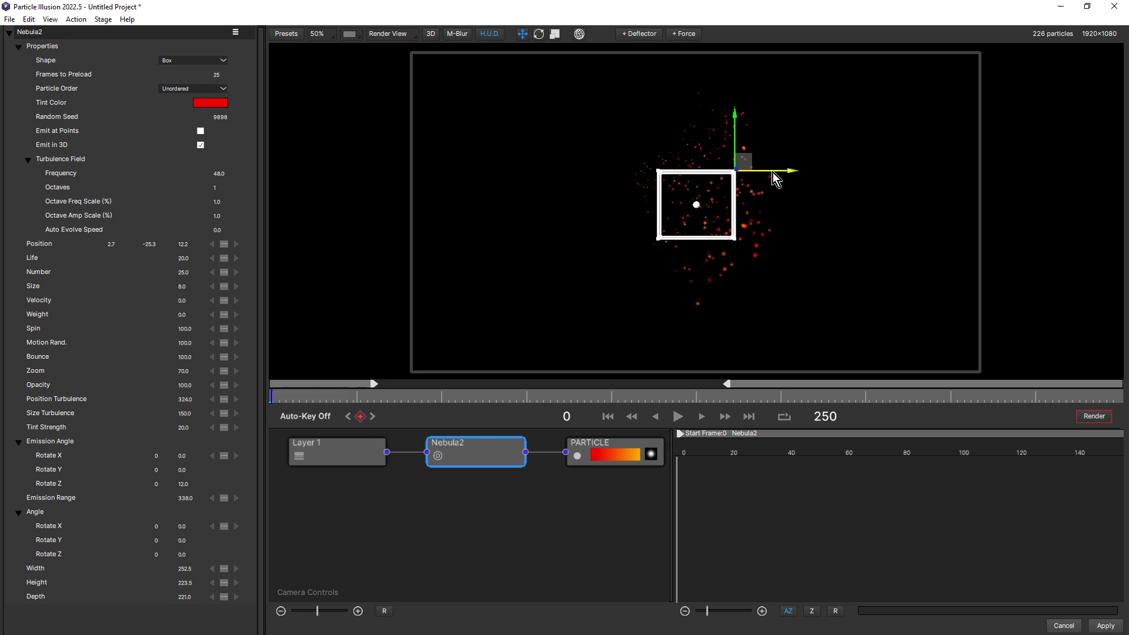
mouse_move(773, 172)
left_mouse_down()
mouse_move(757, 175)
mouse_move(770, 173)
left_mouse_up()
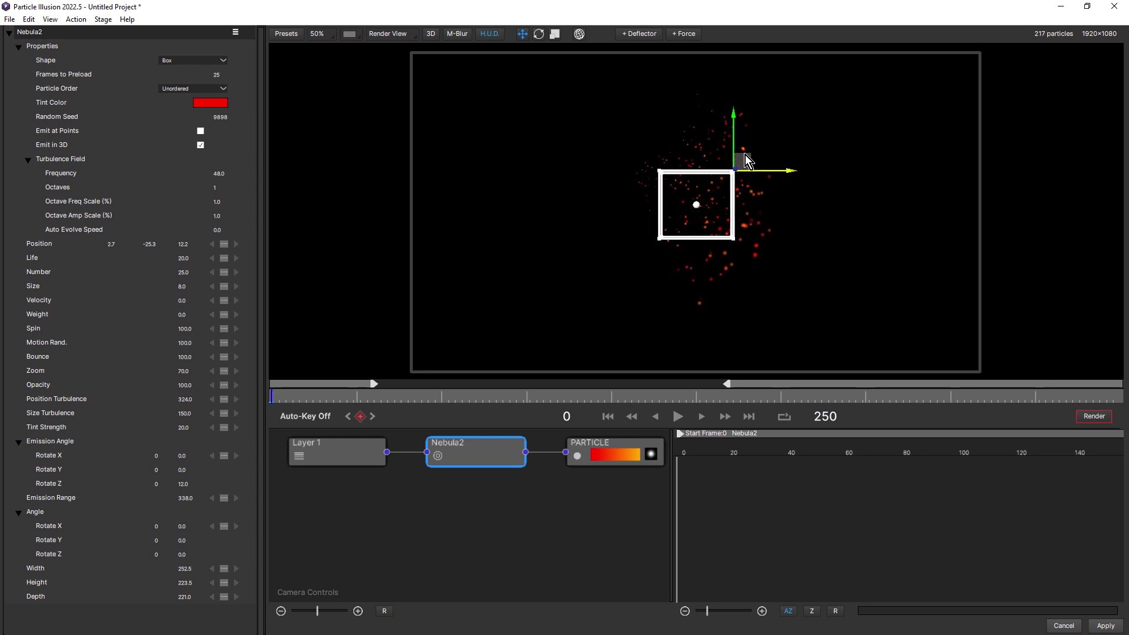
left_click_drag(733, 132, 735, 170)
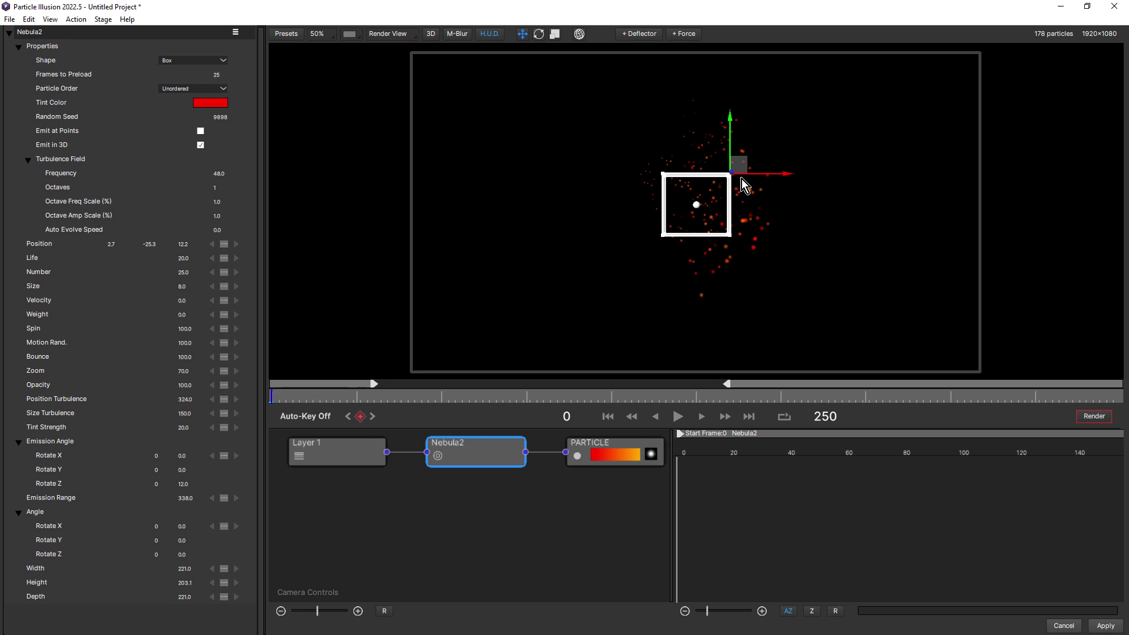
In Rotate Mode, turn the Nebula2 box to 13.9 around Y and tilt it to -23.0 around X.
left_click(540, 36)
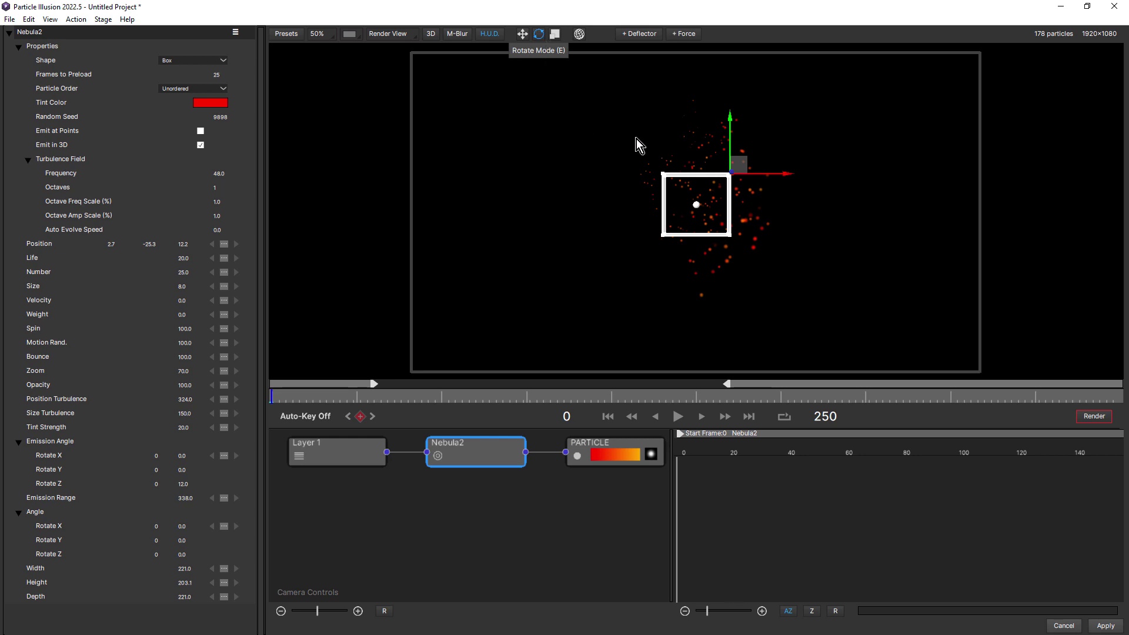
left_click(698, 205)
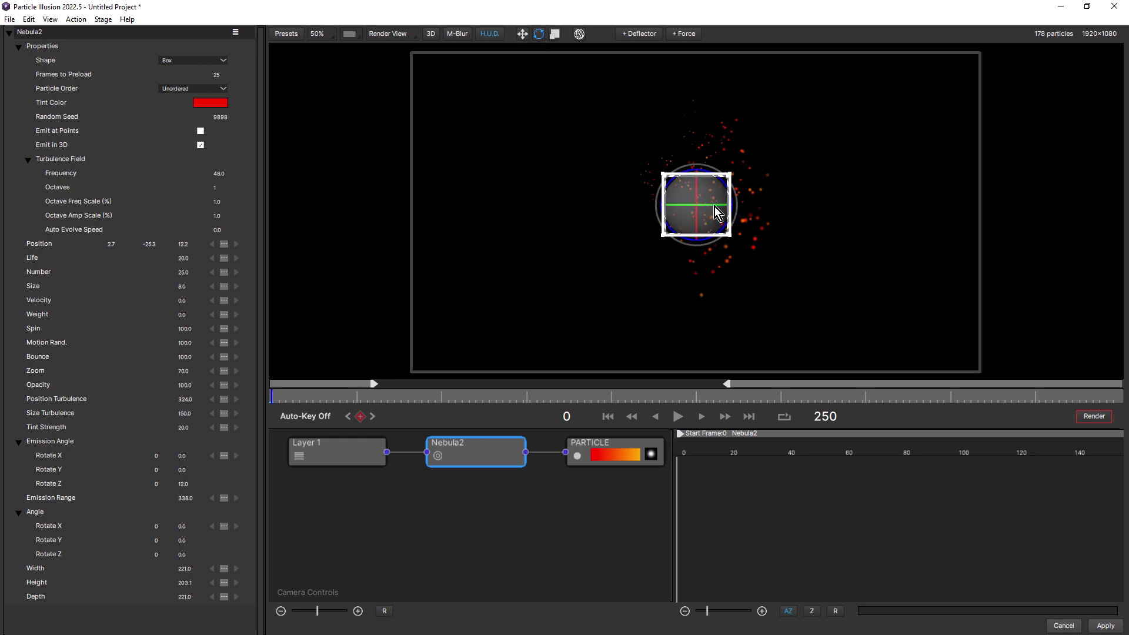
left_click_drag(714, 206, 735, 194)
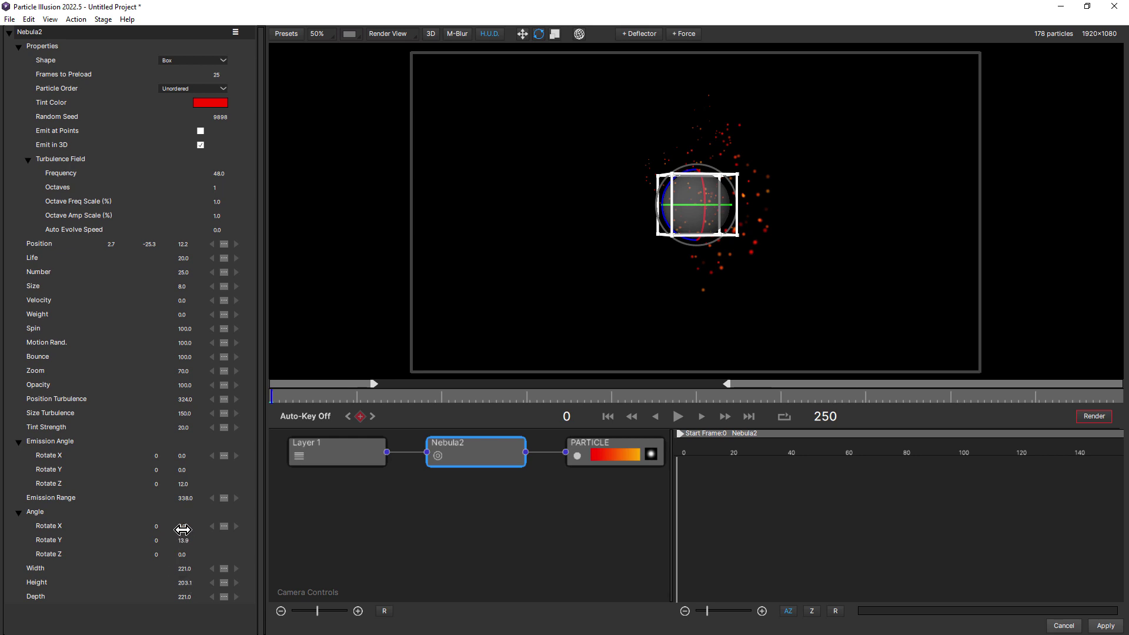
mouse_move(183, 529)
left_mouse_down()
mouse_move(198, 535)
mouse_move(174, 540)
left_mouse_up()
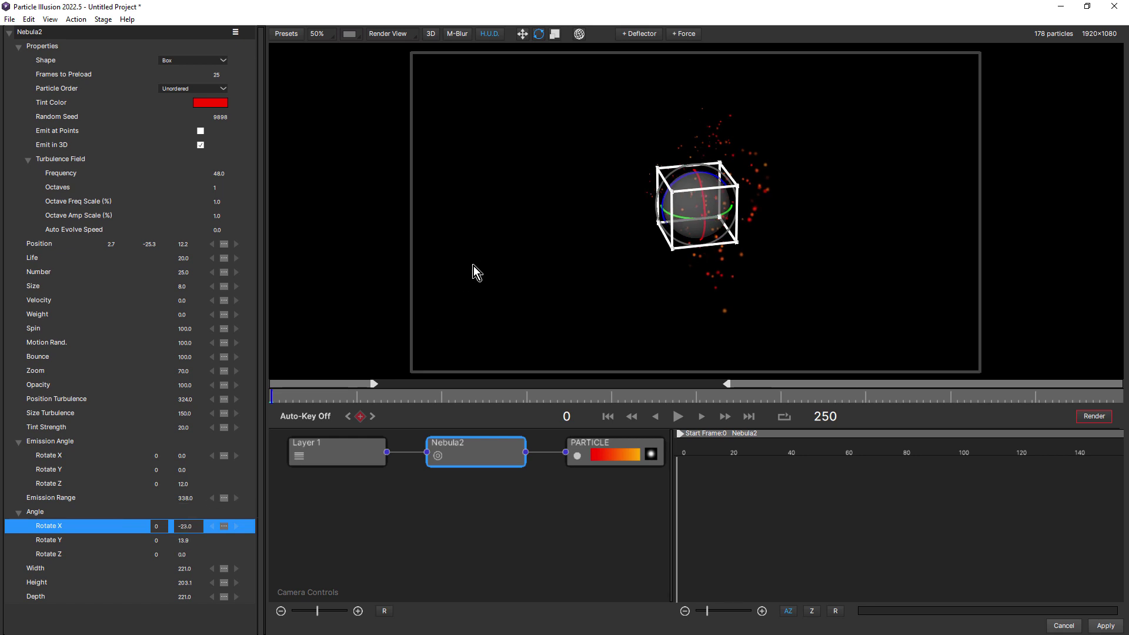
In Scale Mode, stretch the box to height 258.8 and depth 283.1.
left_click(554, 33)
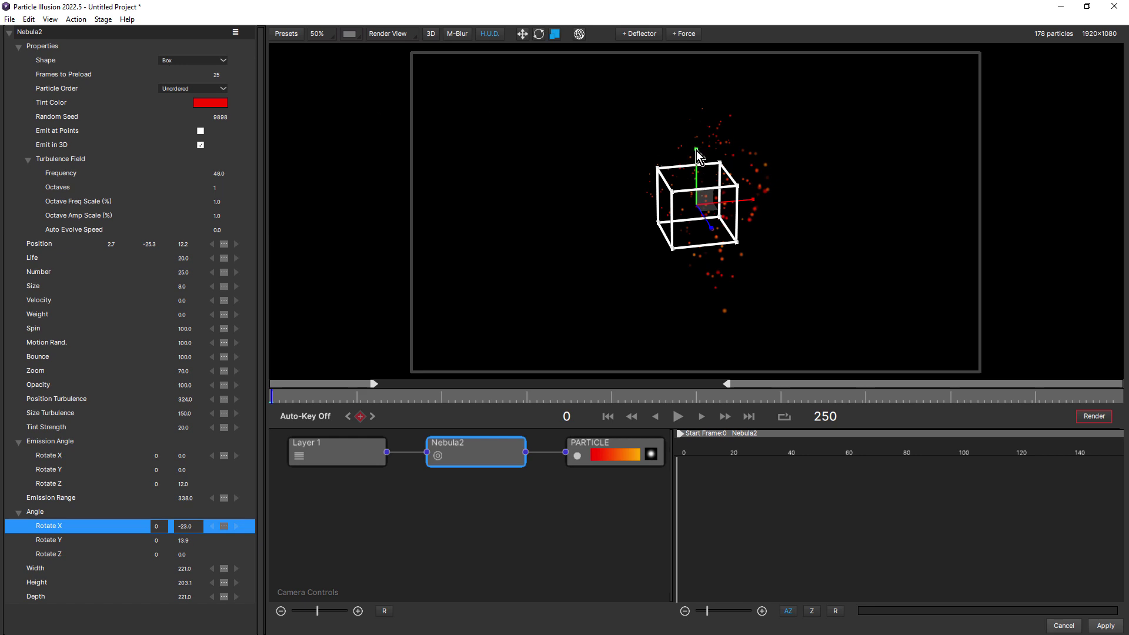
mouse_move(697, 139)
left_mouse_down()
mouse_move(700, 159)
mouse_move(697, 135)
left_mouse_up()
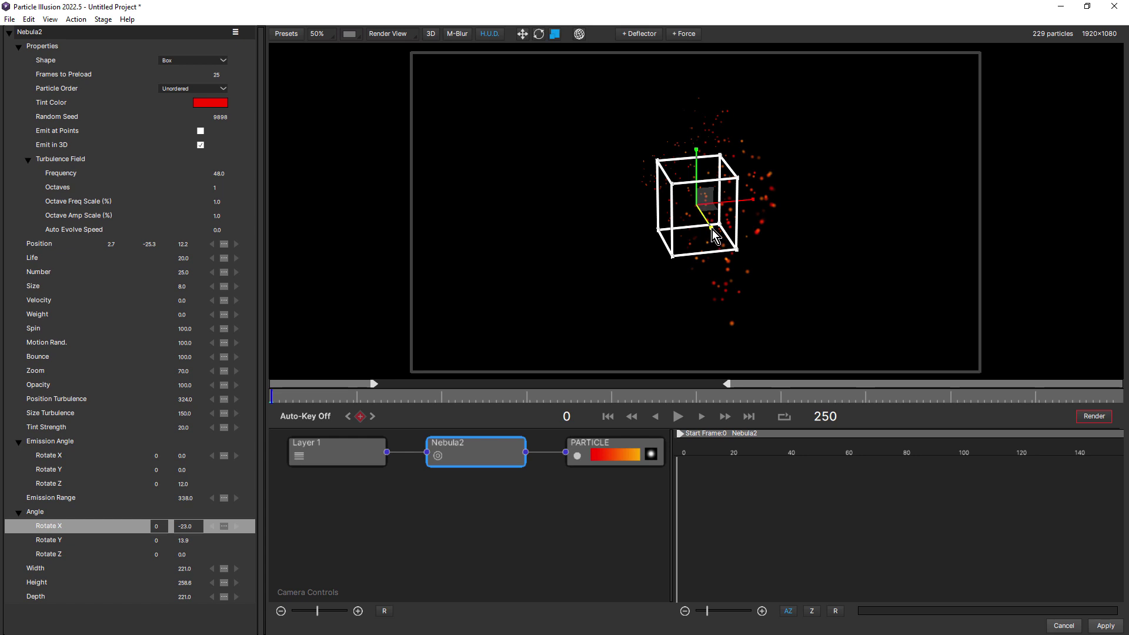
mouse_move(713, 230)
left_mouse_down()
mouse_move(722, 245)
mouse_move(715, 225)
mouse_move(725, 233)
left_mouse_up()
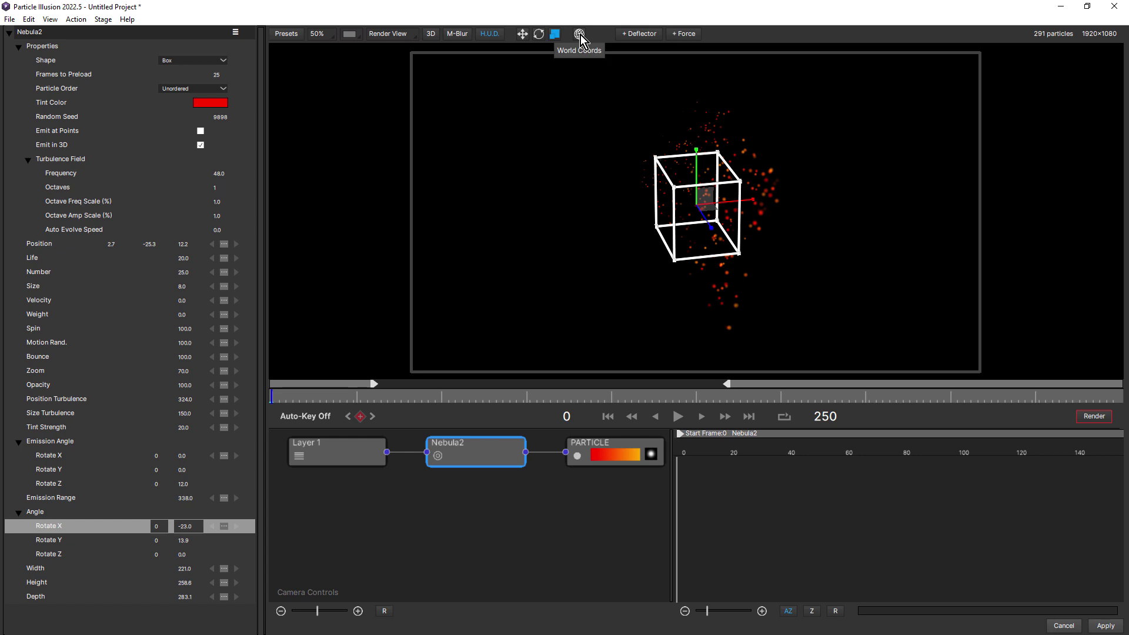
Switch to World Coords and raise the Nebula2 emitter to position 2.7, -134.5, 0.5.
left_click(521, 34)
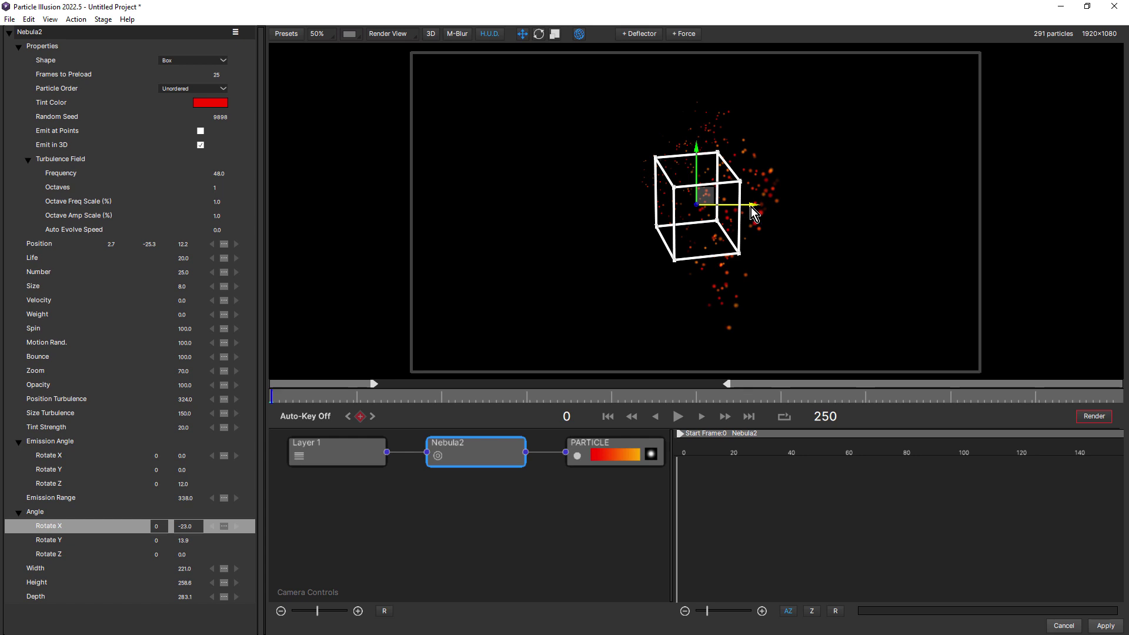
left_click_drag(698, 160, 697, 150)
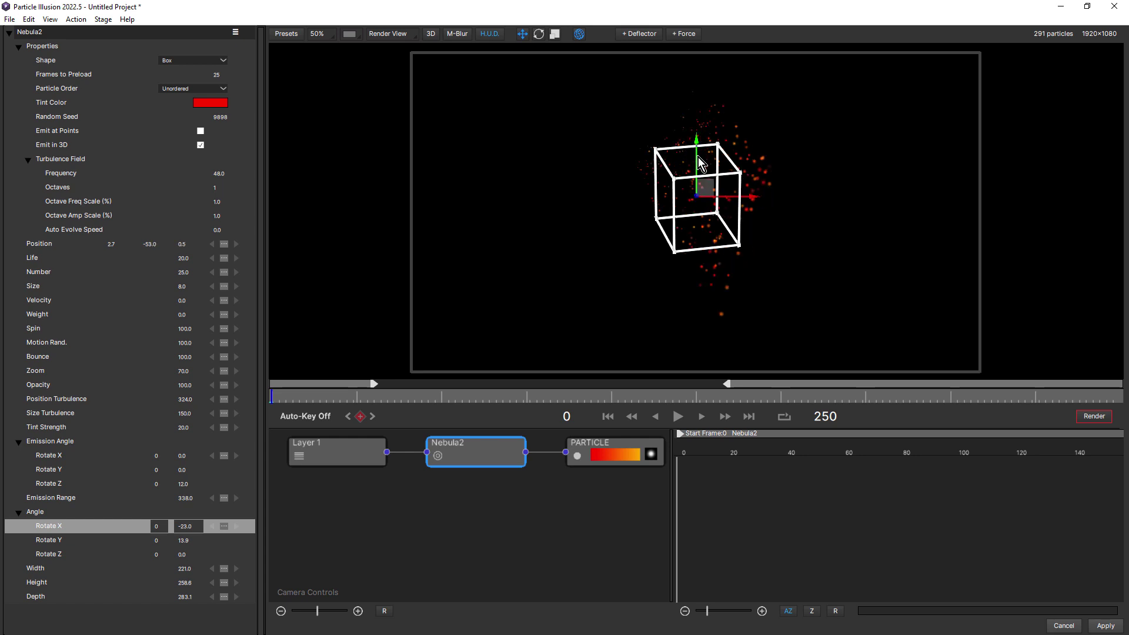
left_click_drag(698, 158, 697, 113)
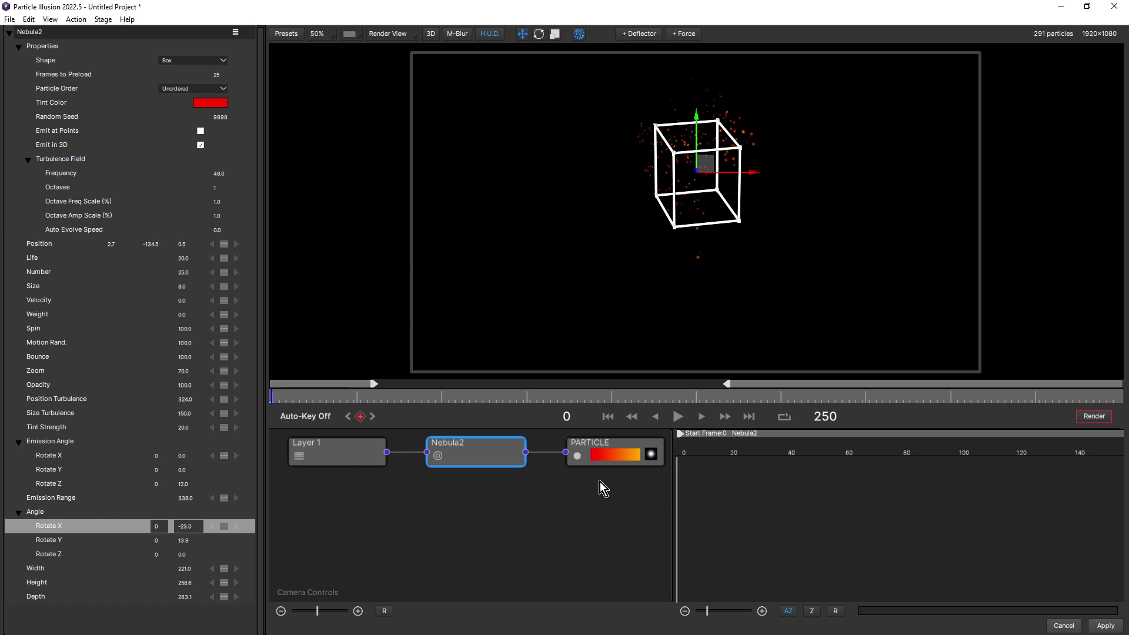
Rename the Nebula2 node to 'My Node' in the Rename Item dialog.
double_click(484, 451)
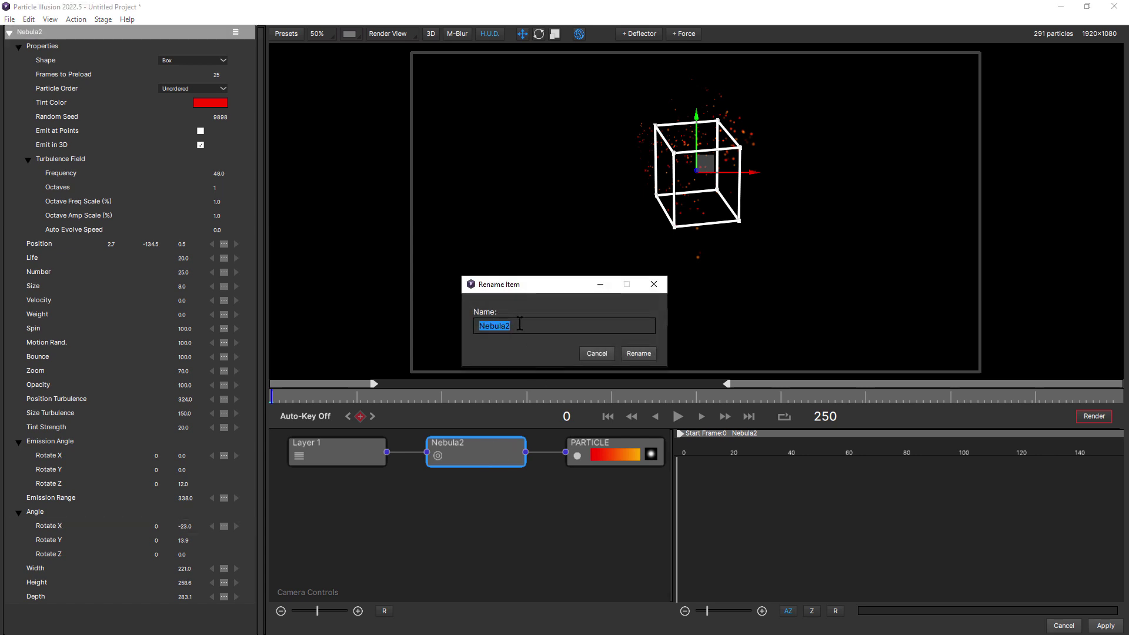
type("My Node")
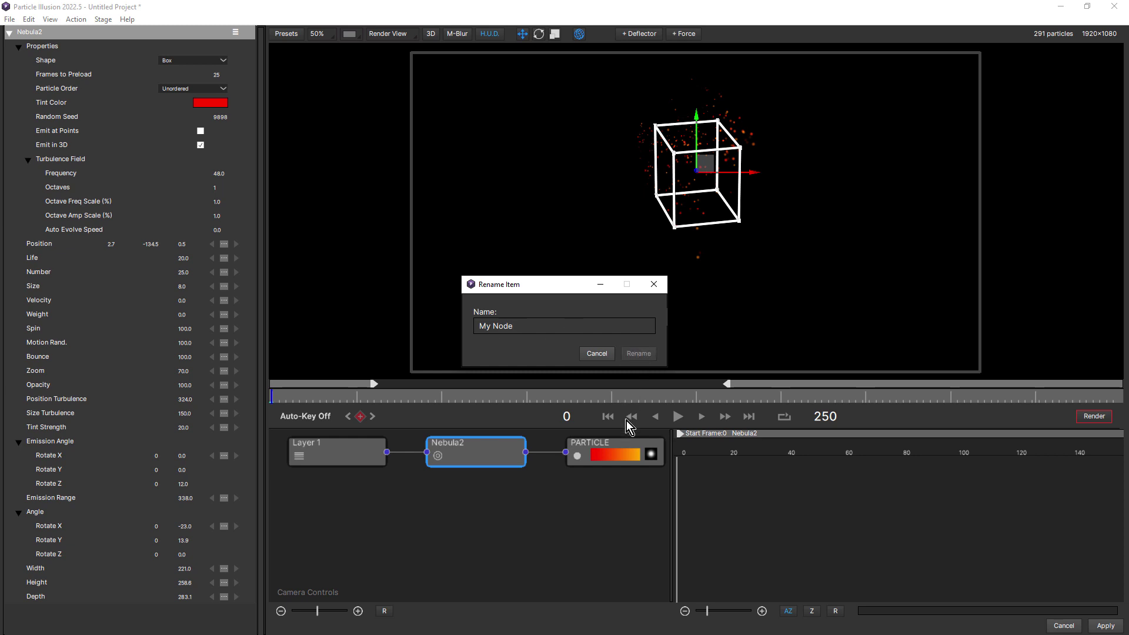
key("Return")
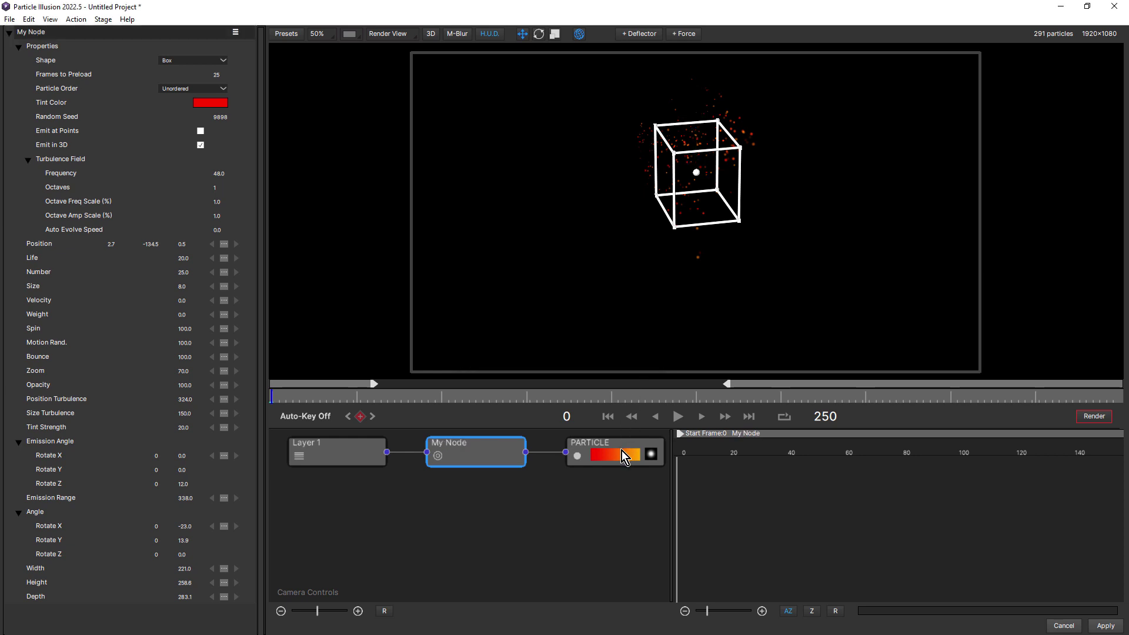
Toggle My Node off and on, then open the Particle Shape Editor for PARTICLE's shape.
left_click(438, 456)
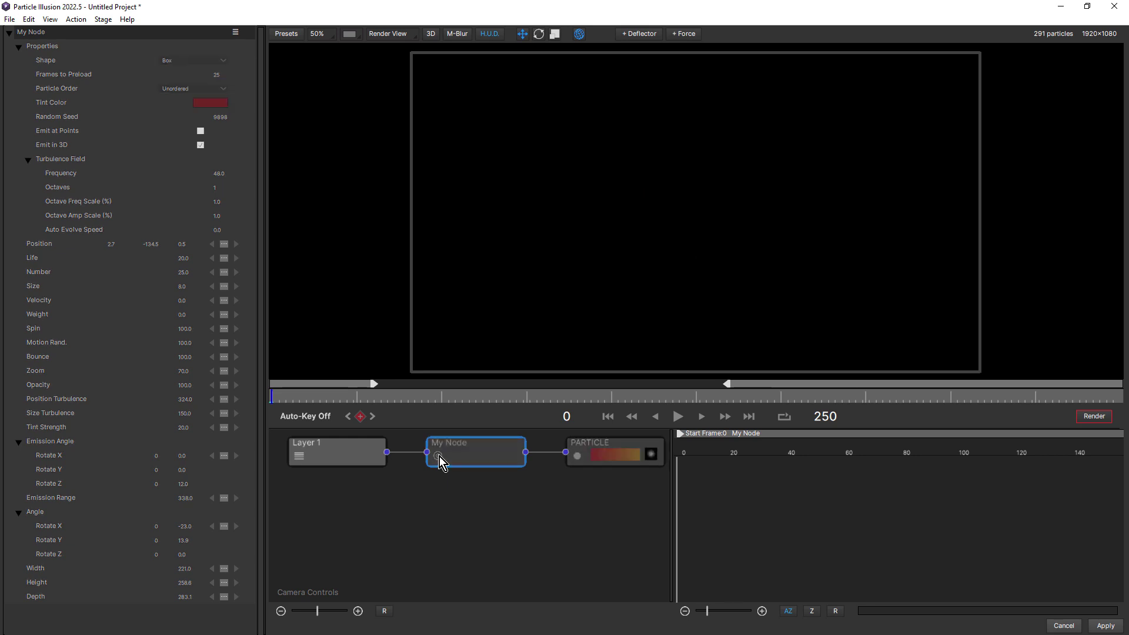
left_click(438, 456)
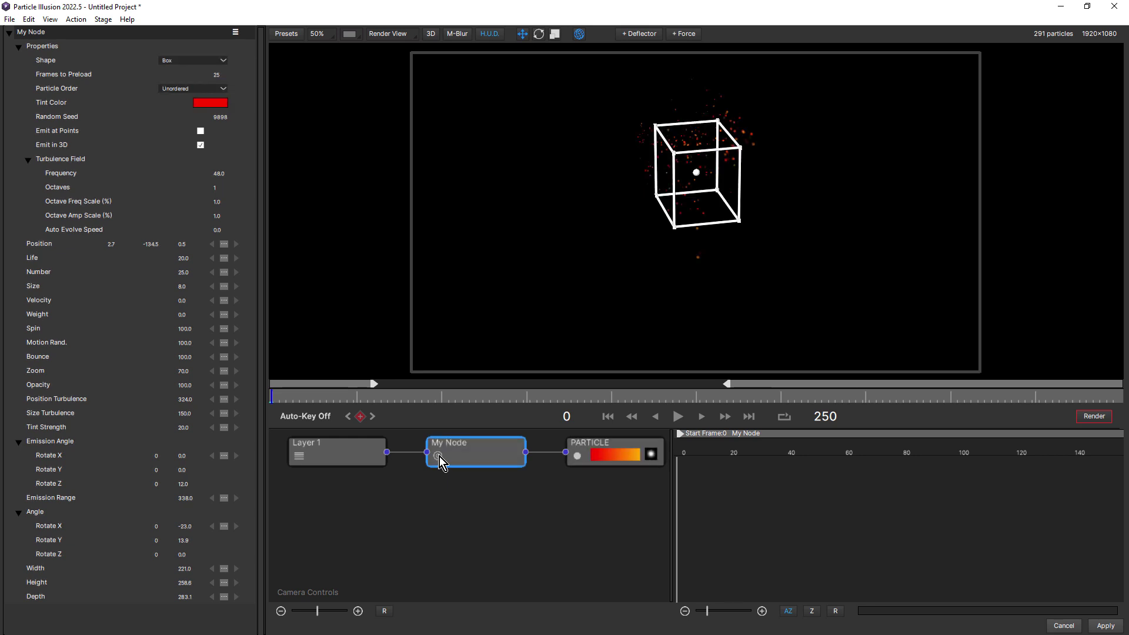
left_click(576, 457)
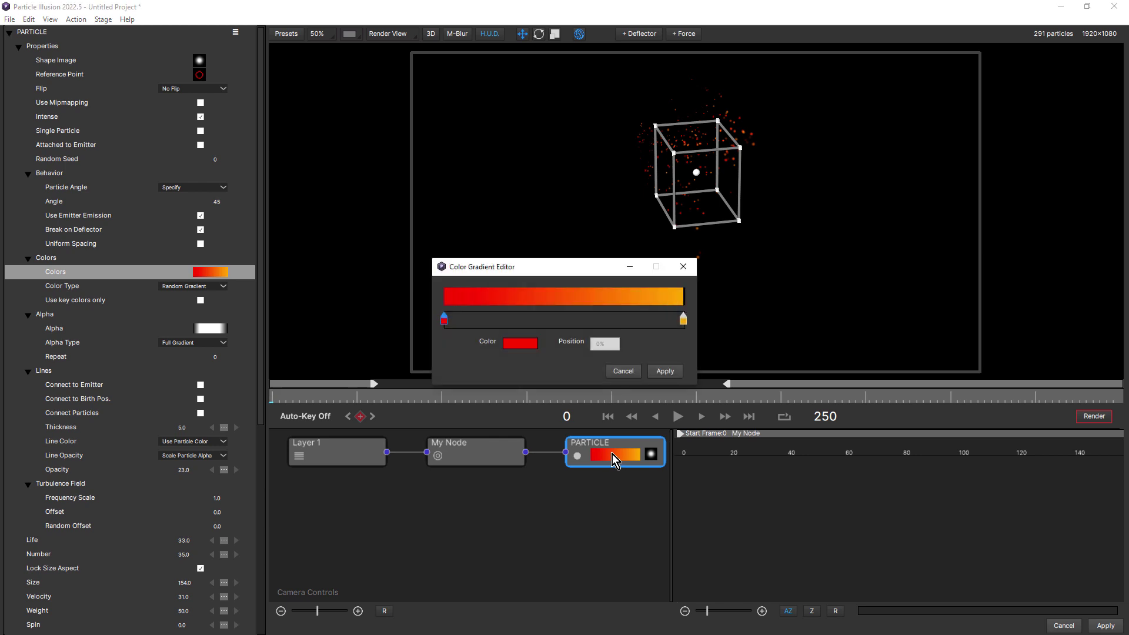
left_click(623, 371)
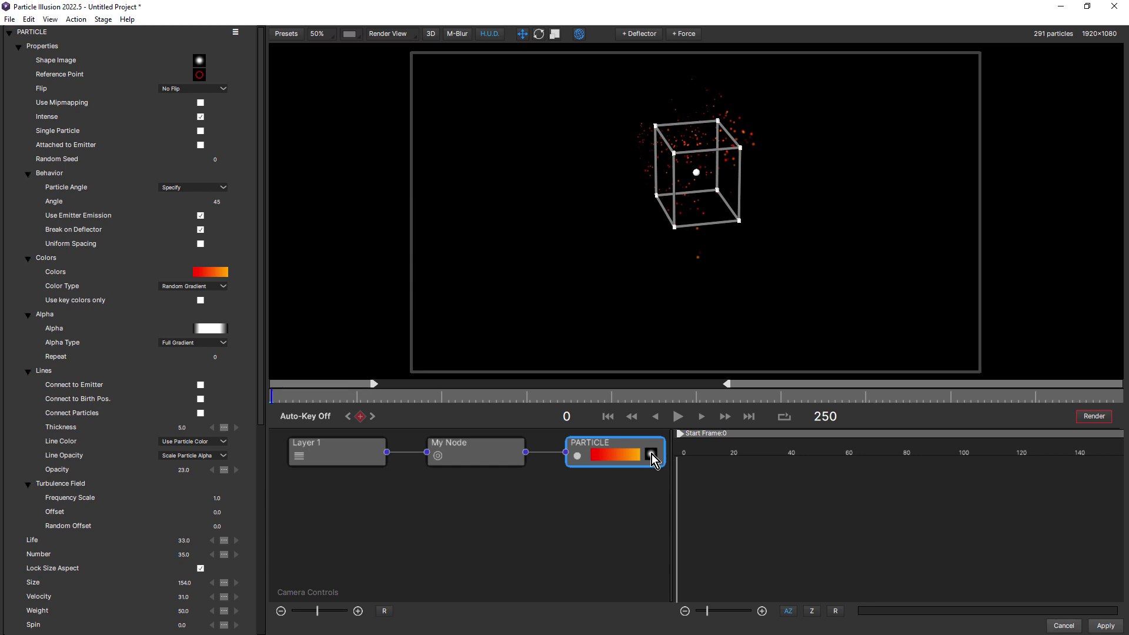
left_click(652, 454)
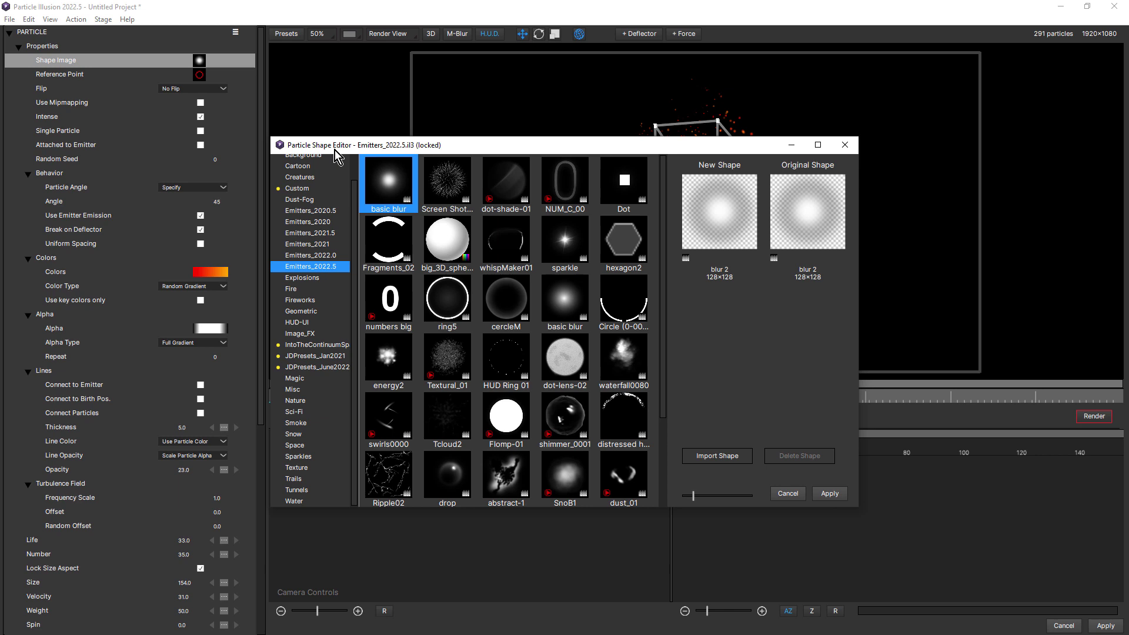
Close the Particle Shape Editor with Esc.
key("Escape")
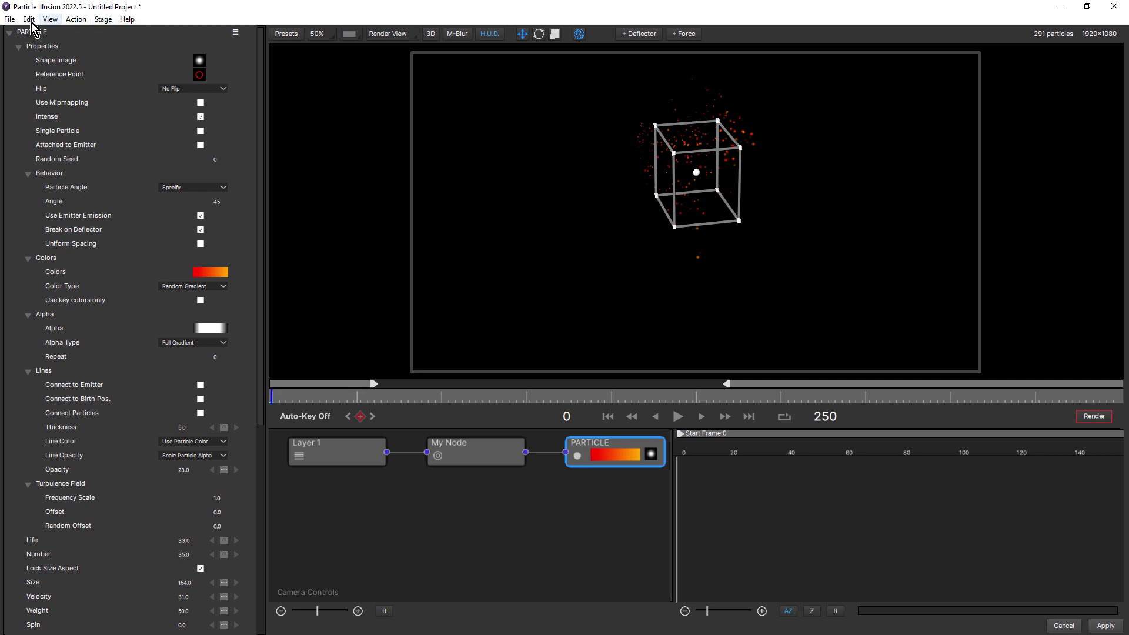
left_click(9, 20)
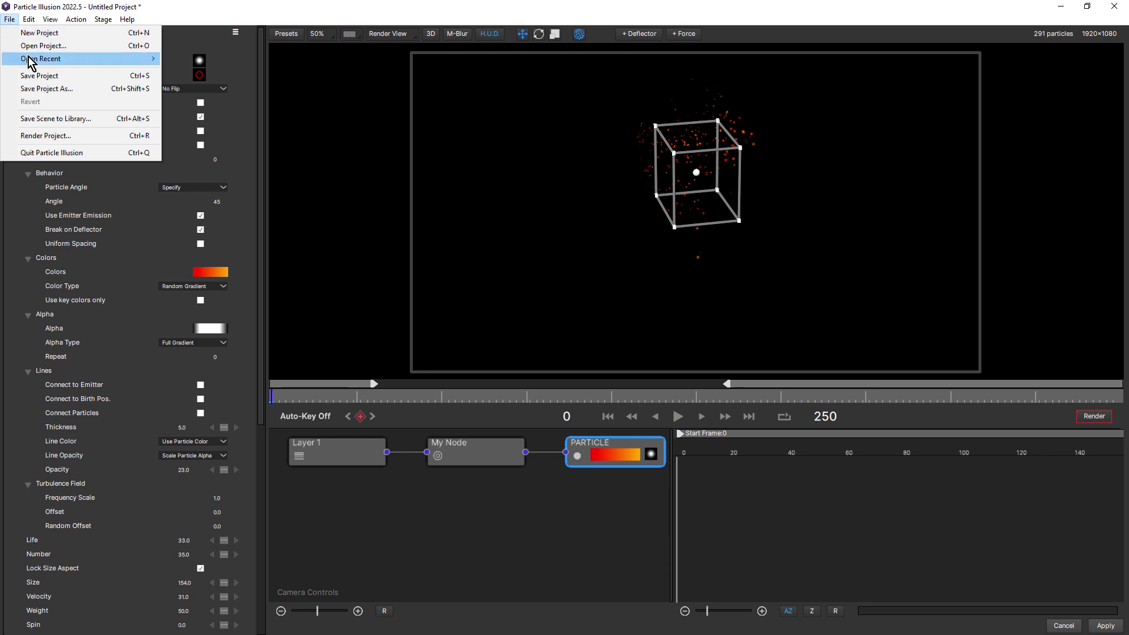
mouse_move(32, 59)
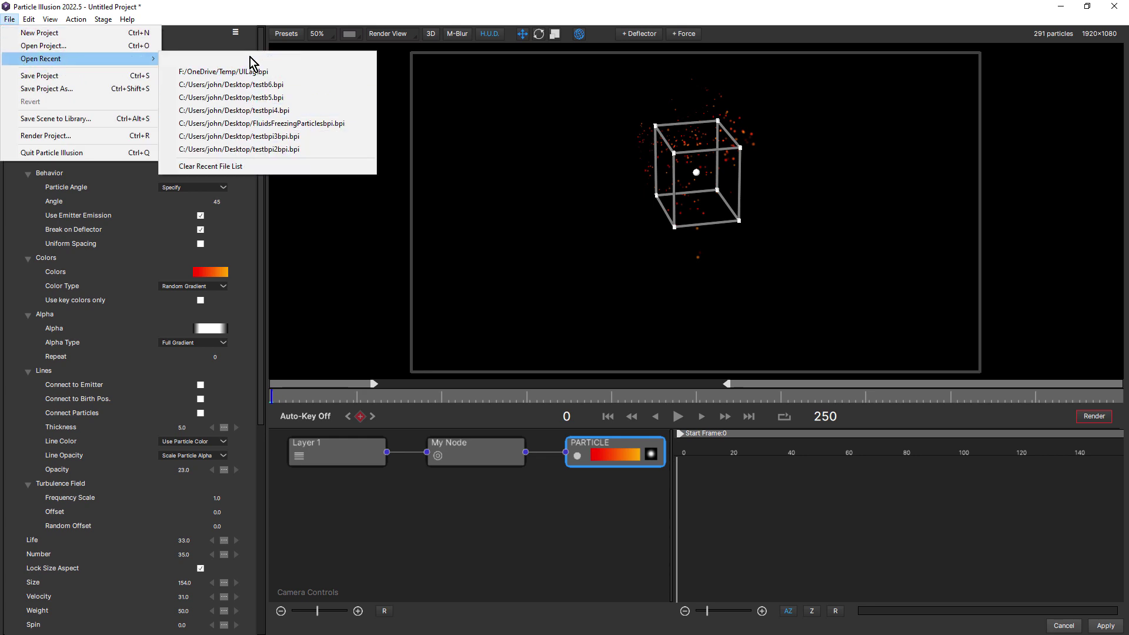
mouse_move(25, 23)
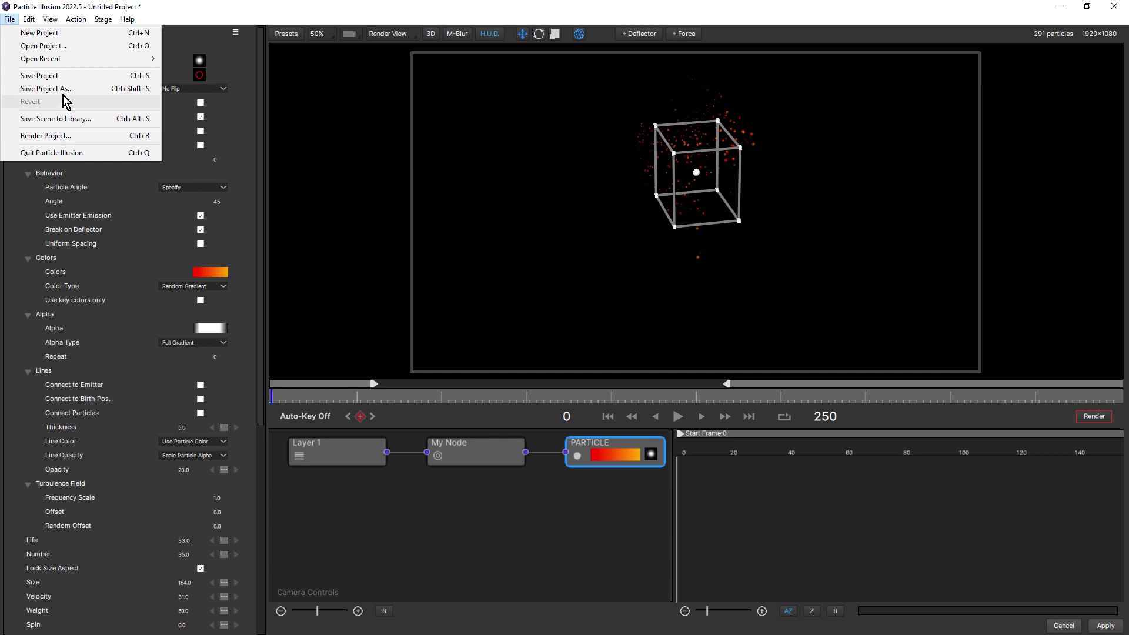
mouse_move(103, 19)
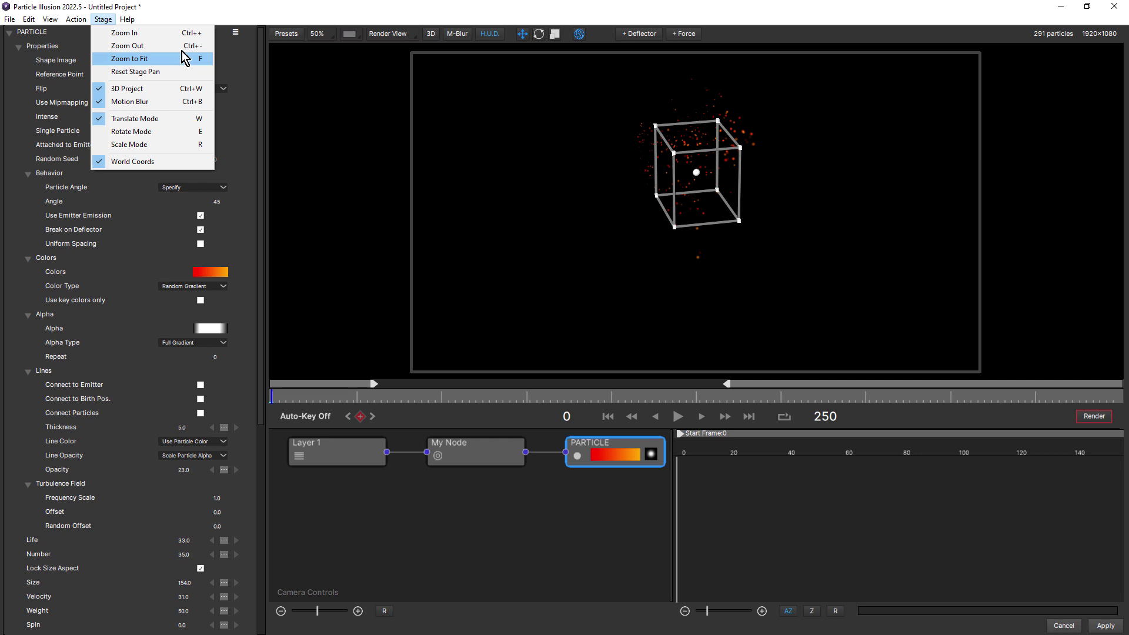
left_click(281, 21)
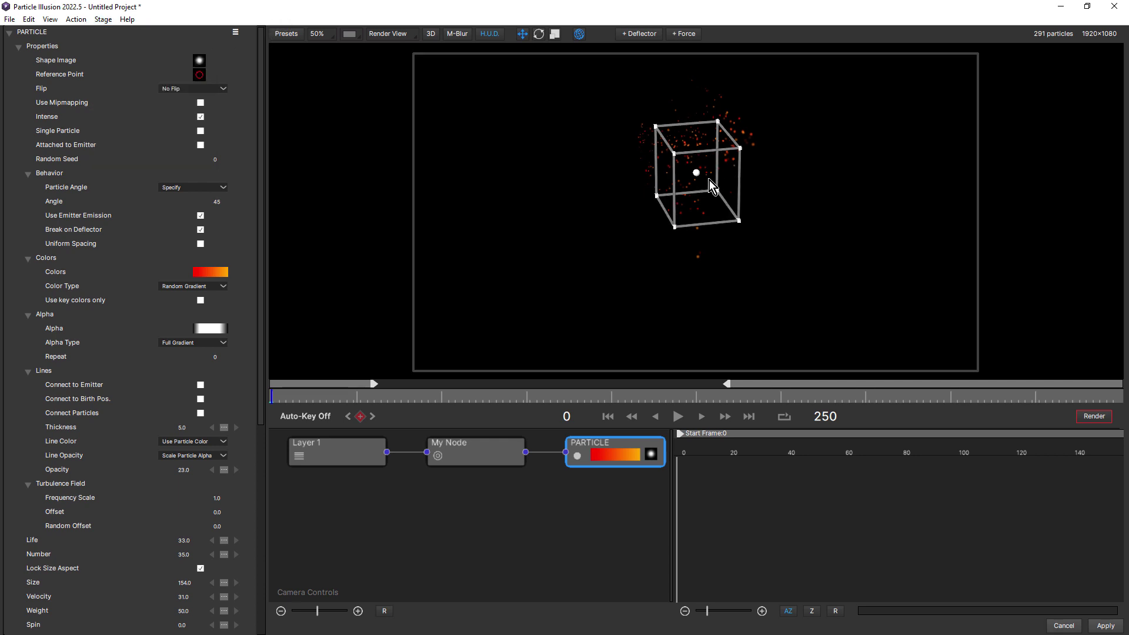
scroll(709, 180, "up", 4)
key("f")
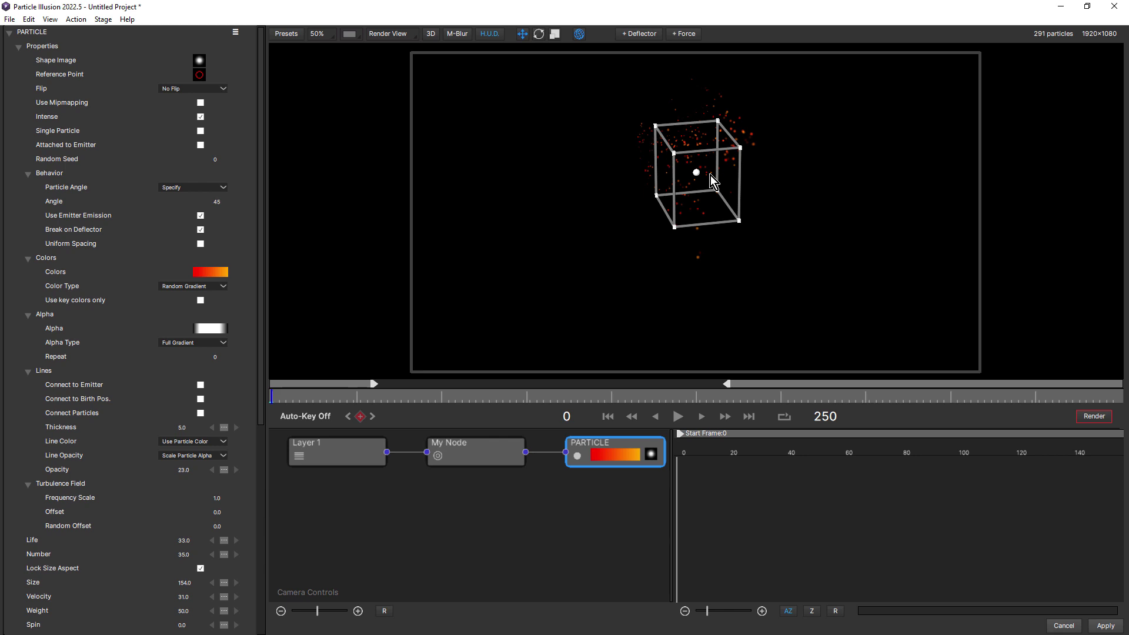
Tighten the play range to end near frame 106 and scrub the playhead to preview particles.
mouse_move(374, 384)
left_mouse_down()
mouse_move(361, 385)
mouse_move(394, 386)
left_mouse_up()
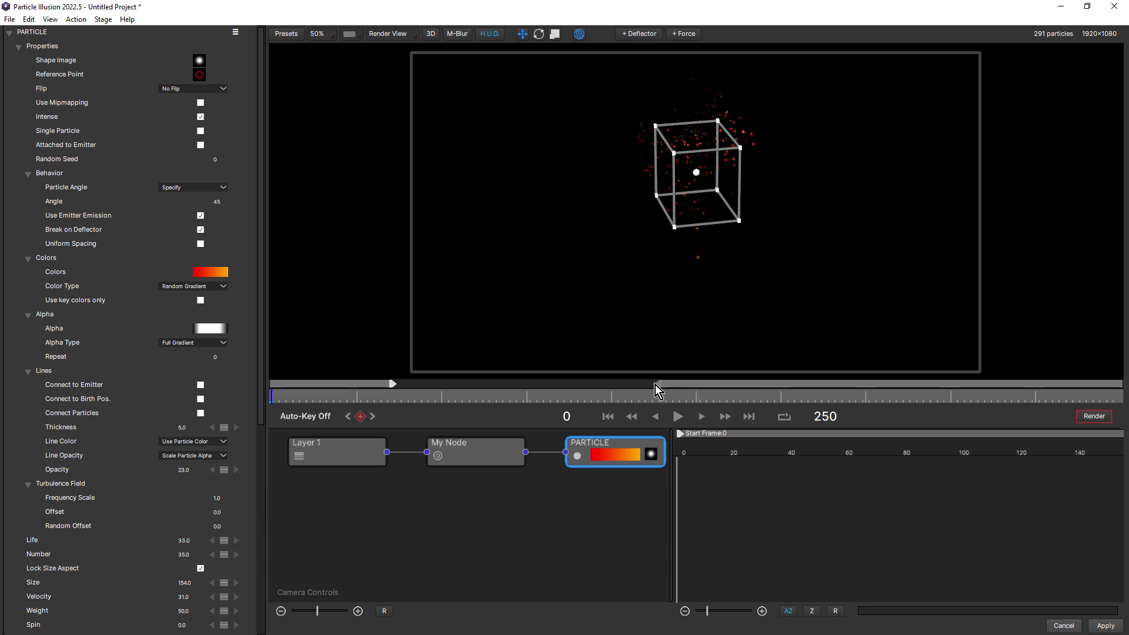
left_click_drag(655, 385, 703, 383)
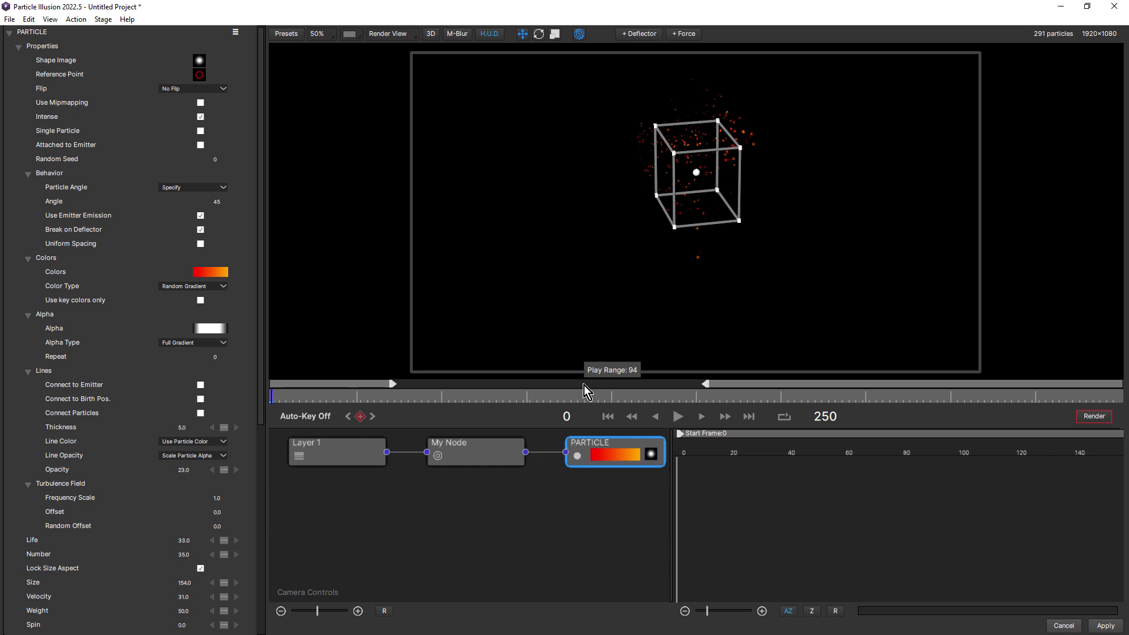
left_click_drag(393, 385, 498, 386)
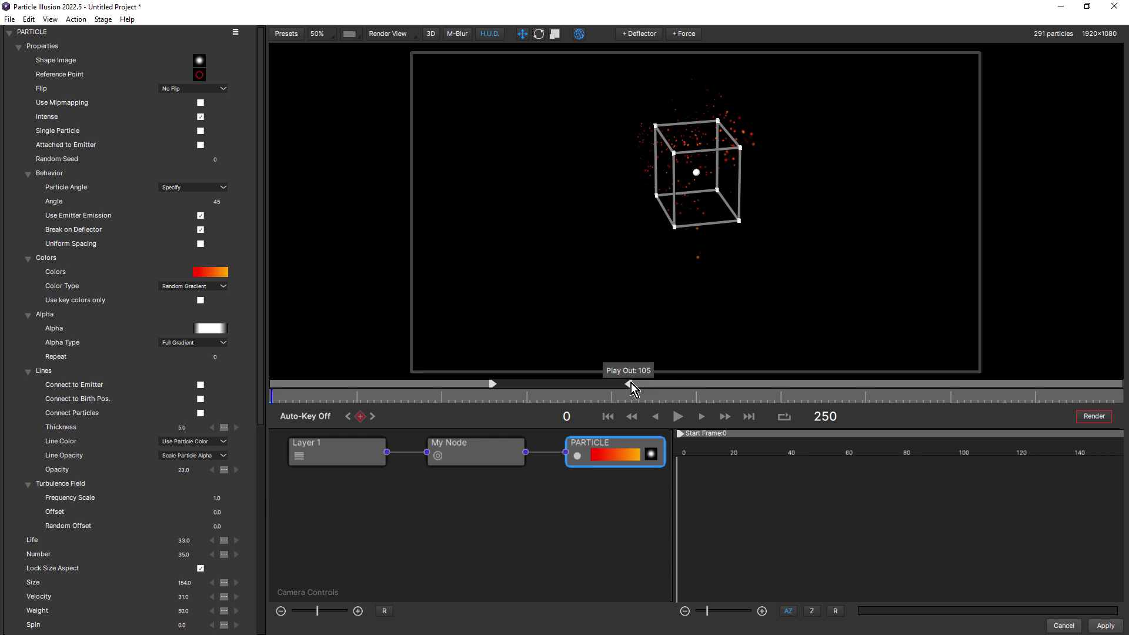
left_click_drag(631, 383, 627, 383)
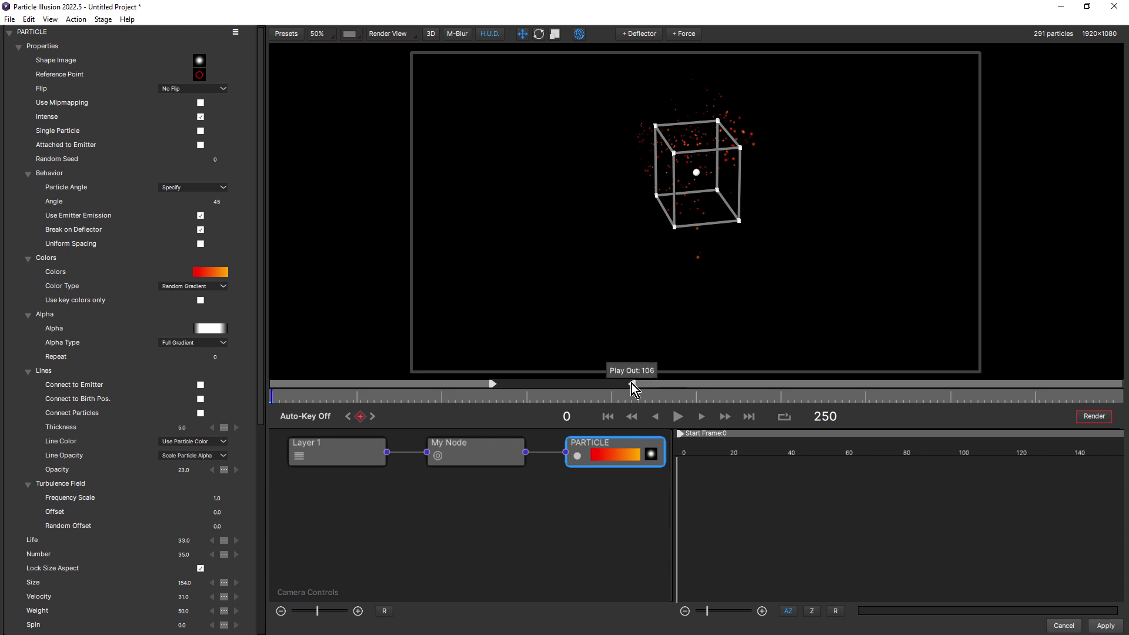
left_click_drag(632, 383, 636, 384)
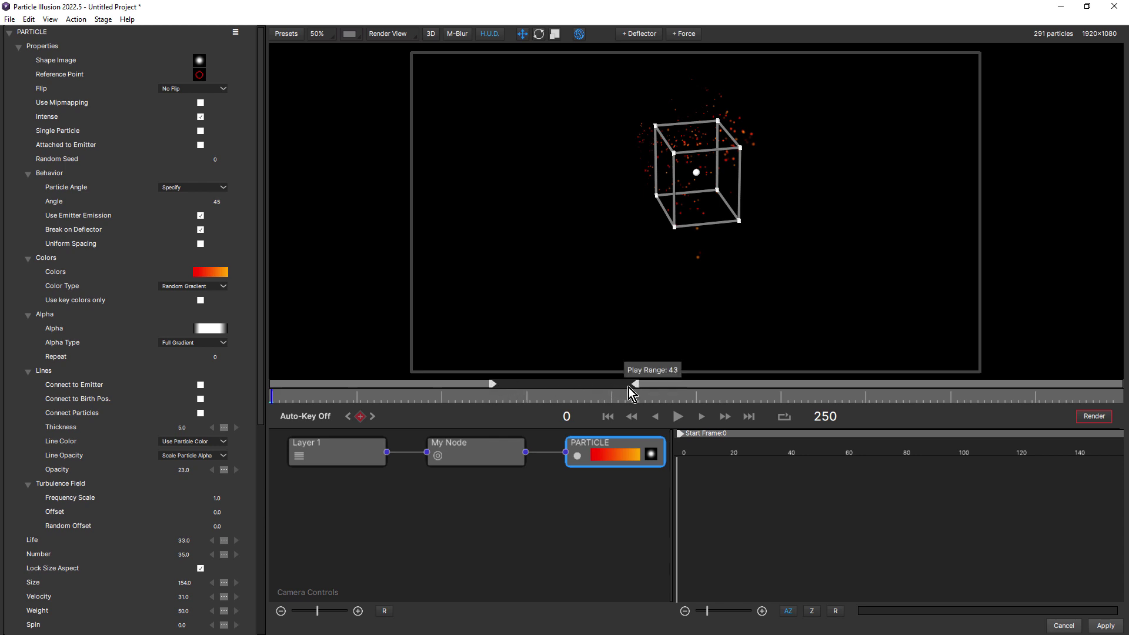
left_click_drag(270, 396, 340, 403)
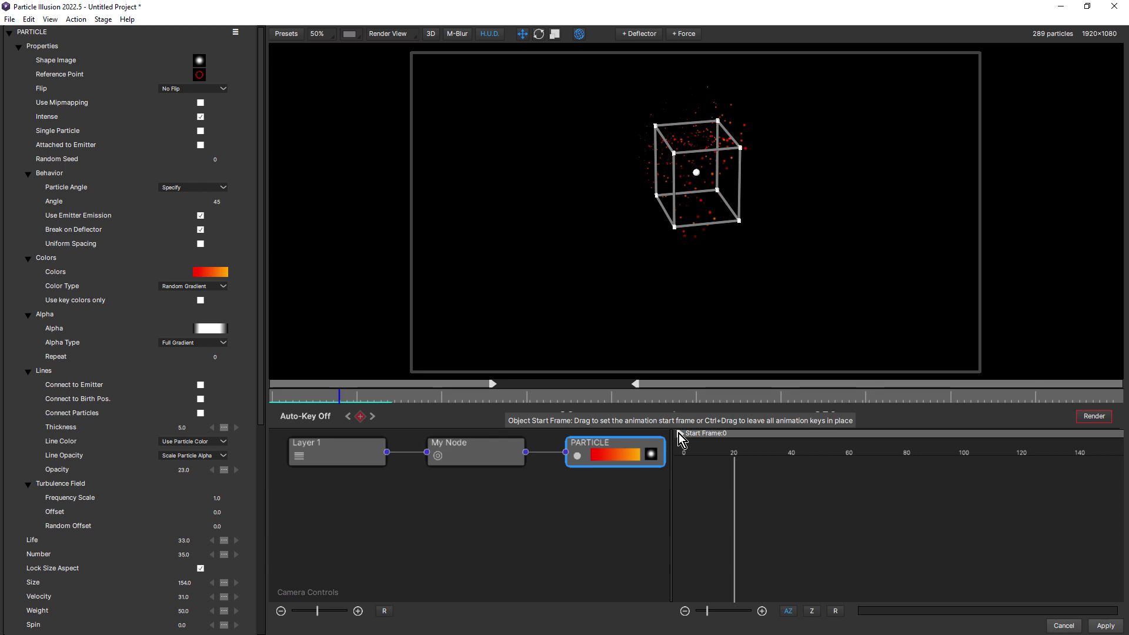
mouse_move(681, 436)
left_mouse_down()
mouse_move(748, 438)
mouse_move(664, 450)
left_mouse_up()
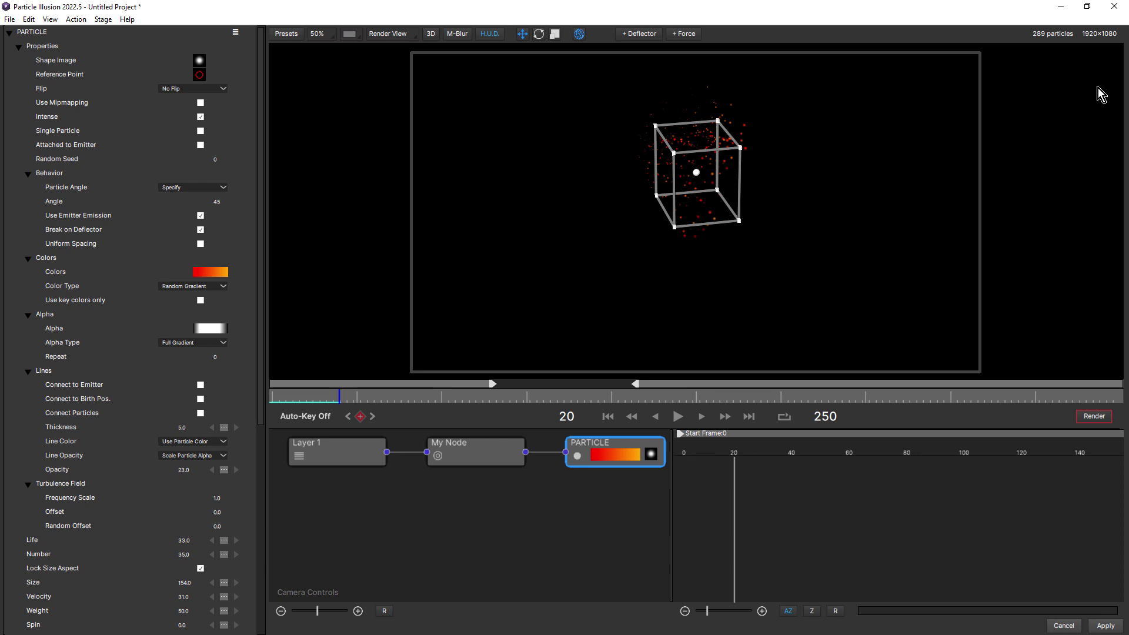
left_click(1105, 39)
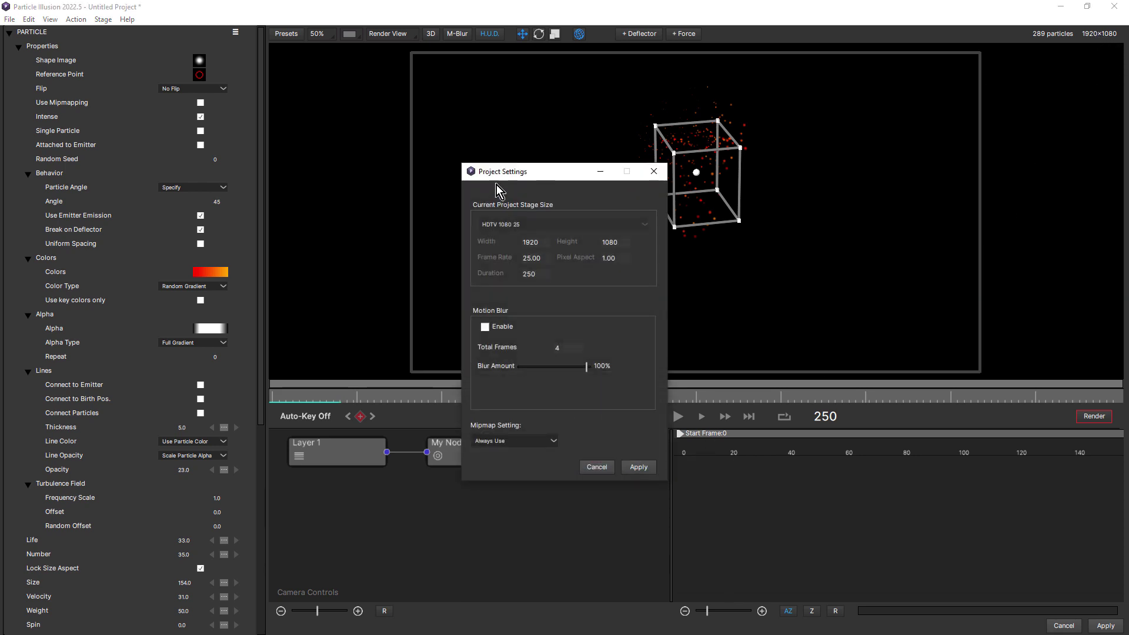
left_click(653, 171)
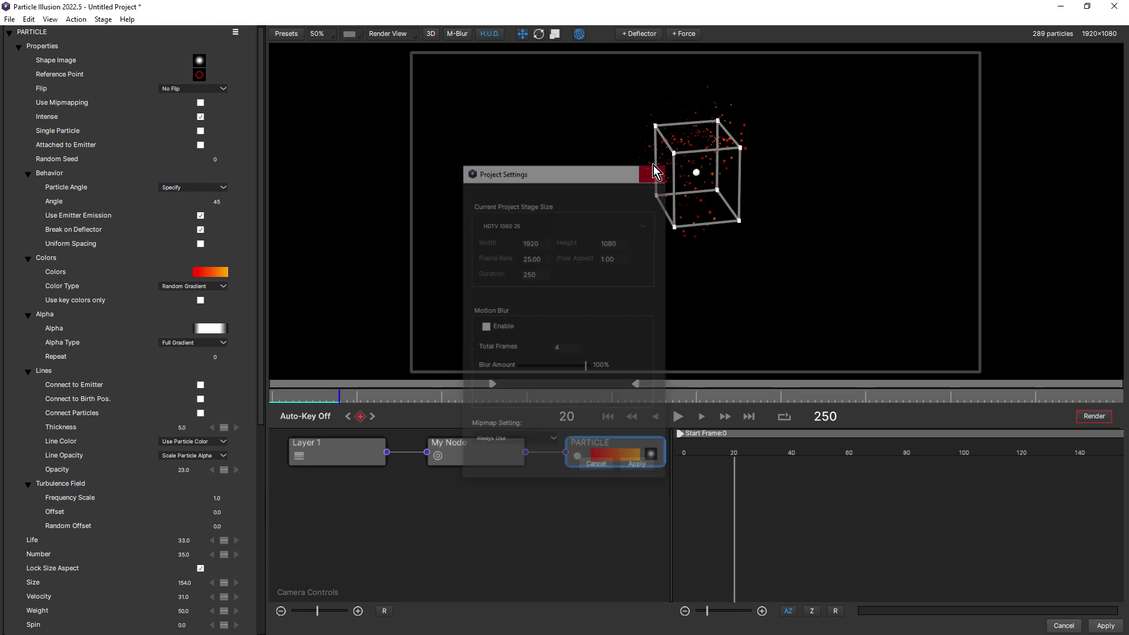
left_click(826, 419)
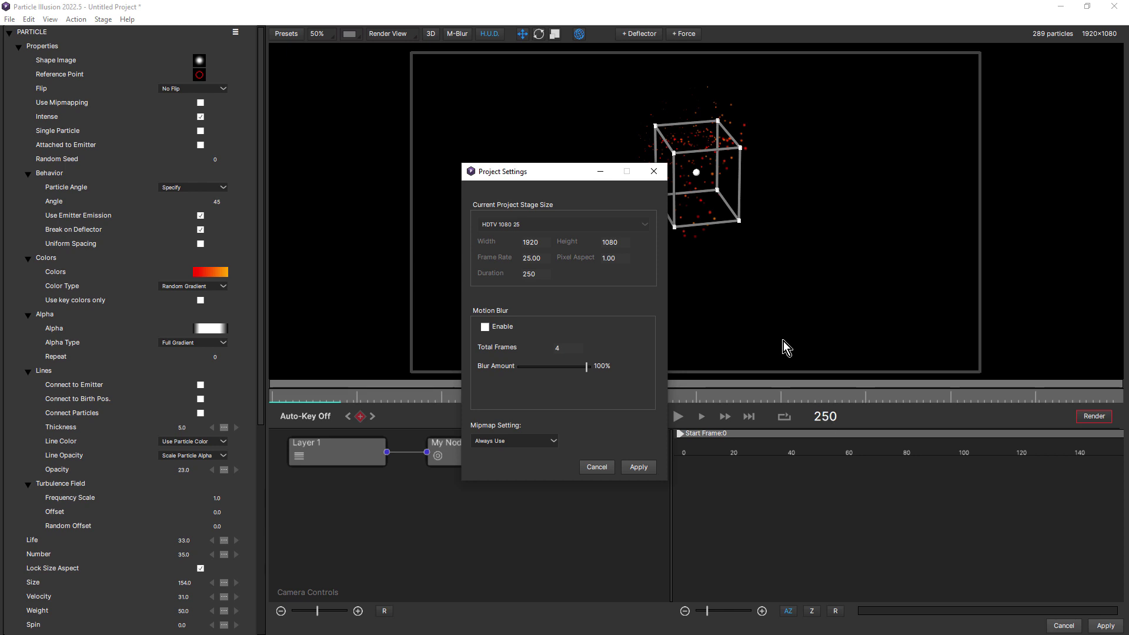
left_click(653, 171)
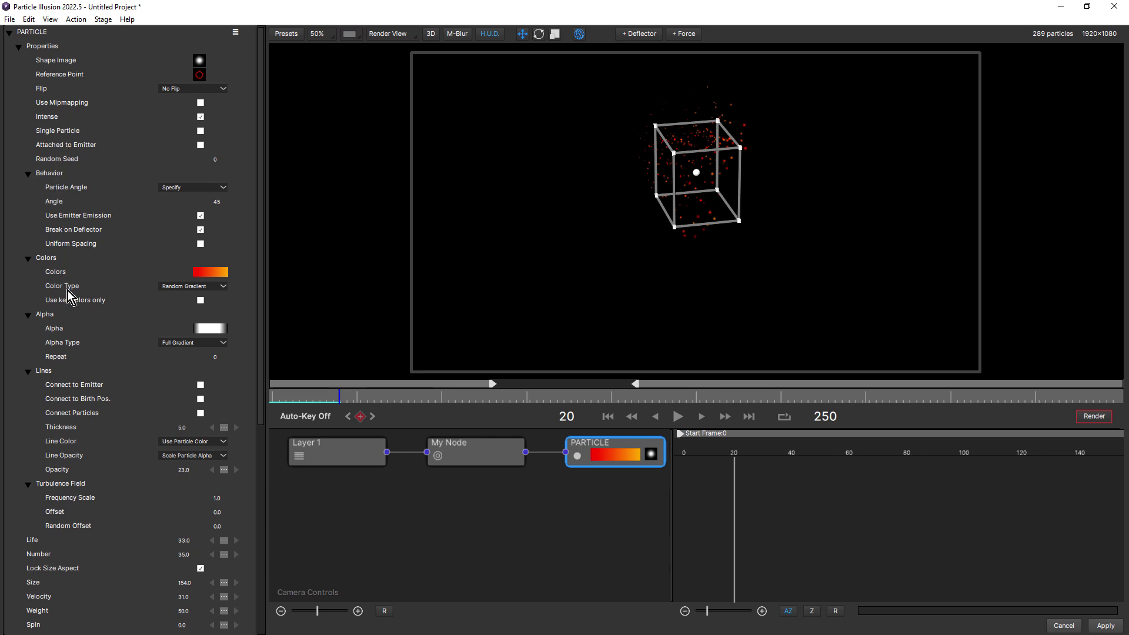
Select My Node, then jump to frame 0, Play In, the last frame, and Play Out frame 107.
left_click(474, 459)
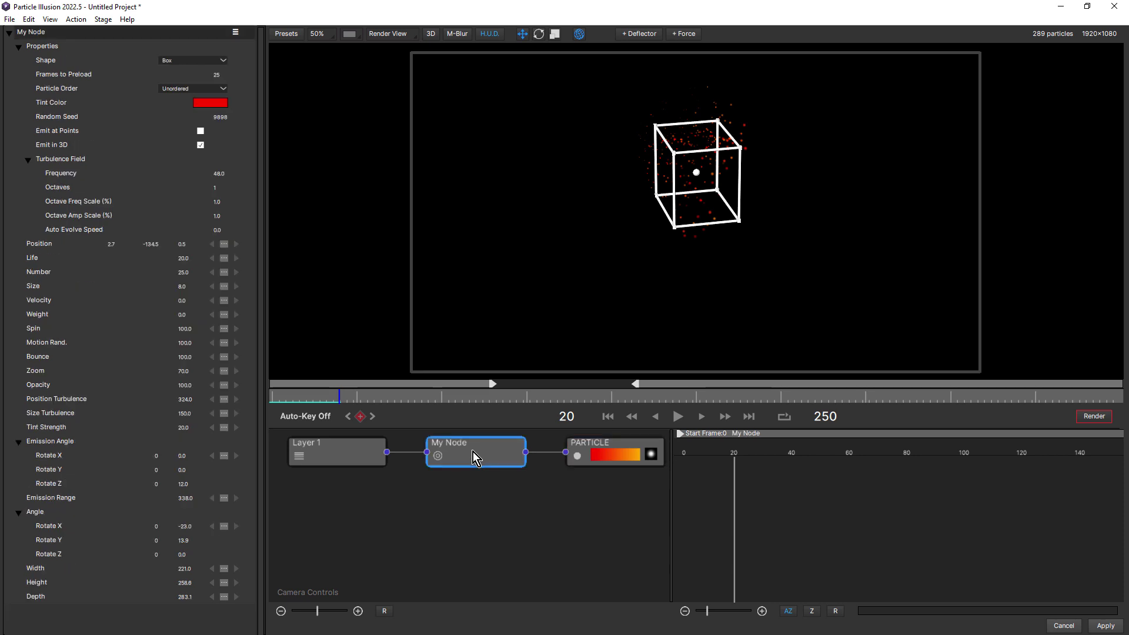
left_click(607, 416)
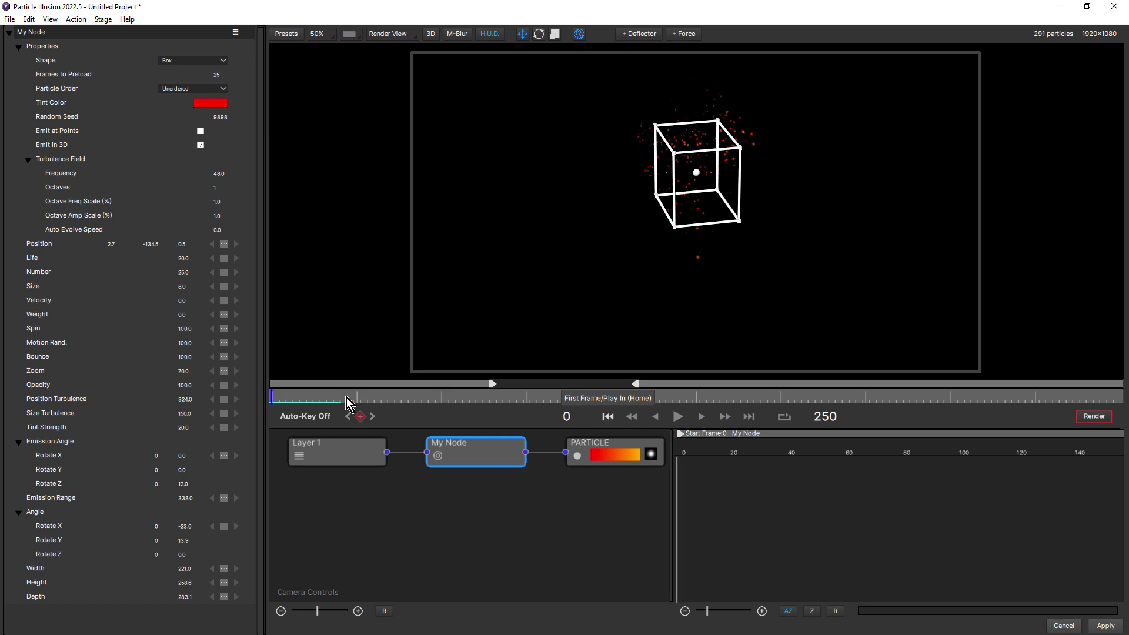
left_click(608, 415)
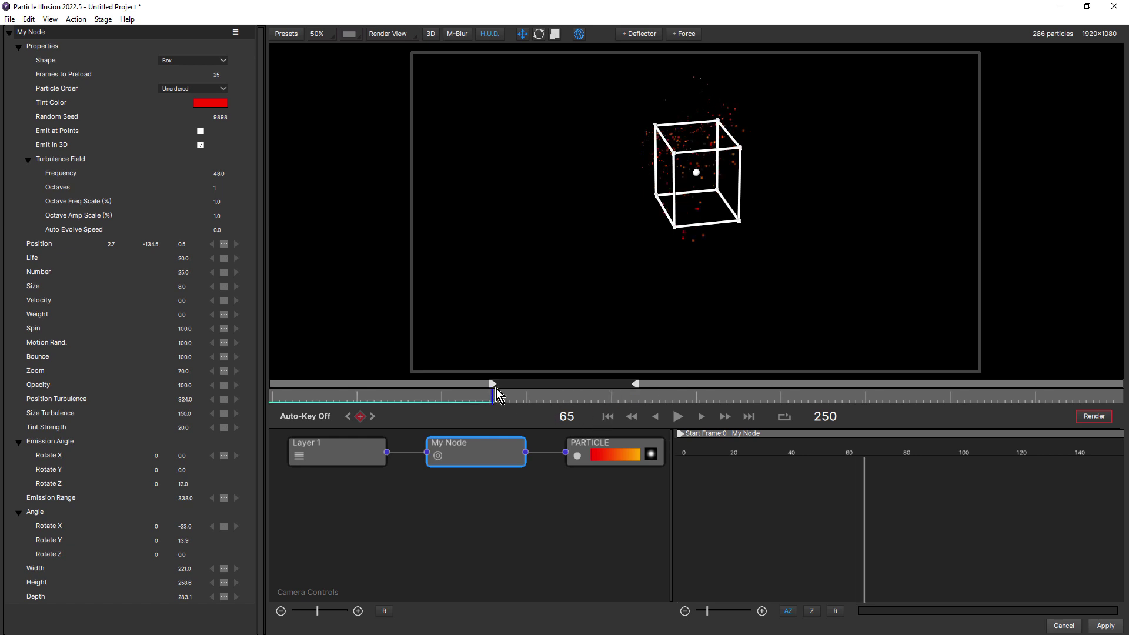
left_click(748, 416)
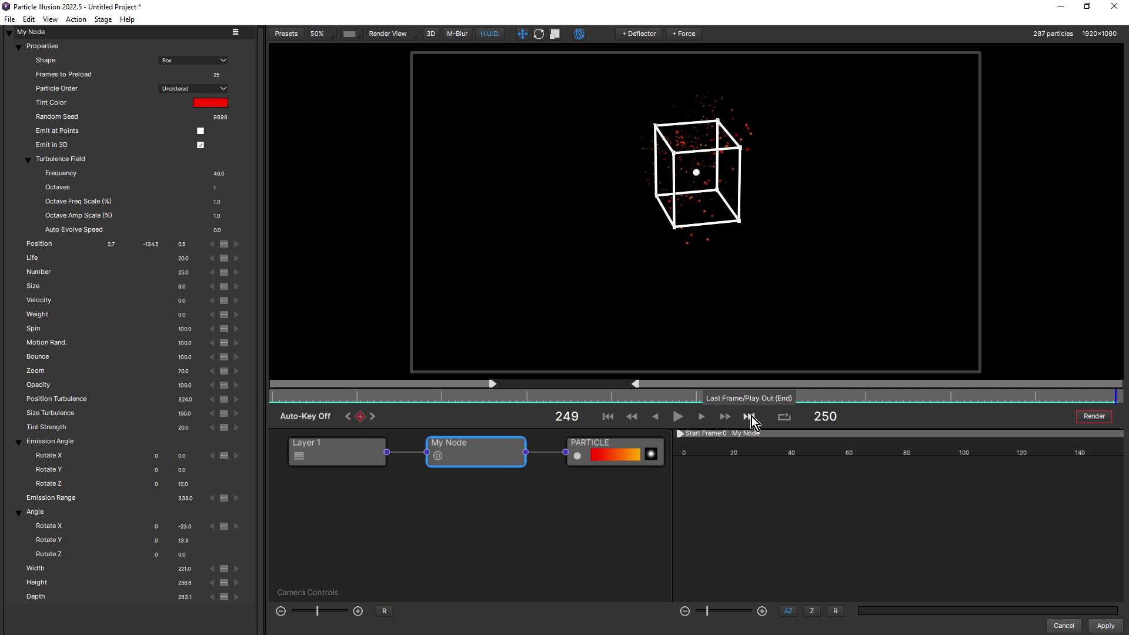
left_click(752, 417)
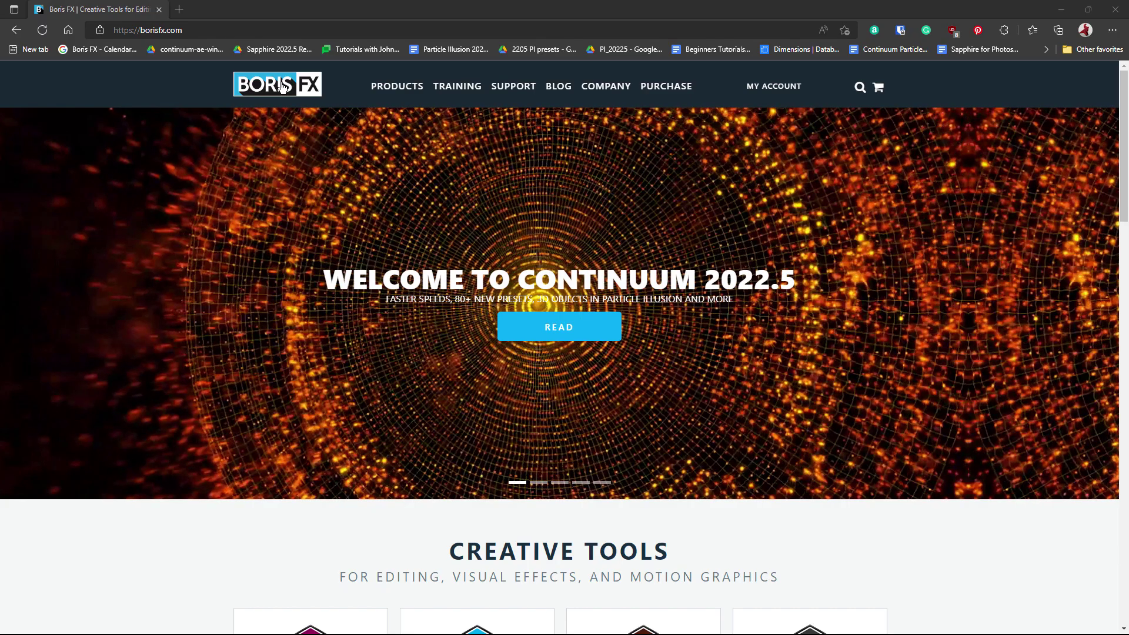
Go from the Boris FX PRODUCTS menu to the Particle Illusion product page and its downloads for Windows.
mouse_move(419, 88)
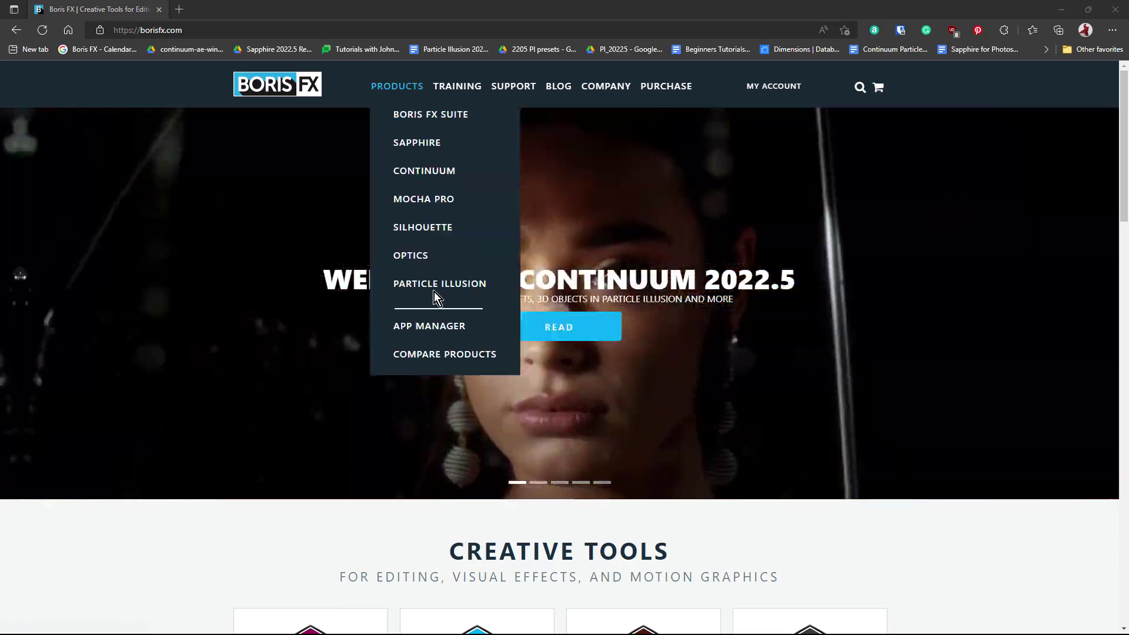
left_click(434, 291)
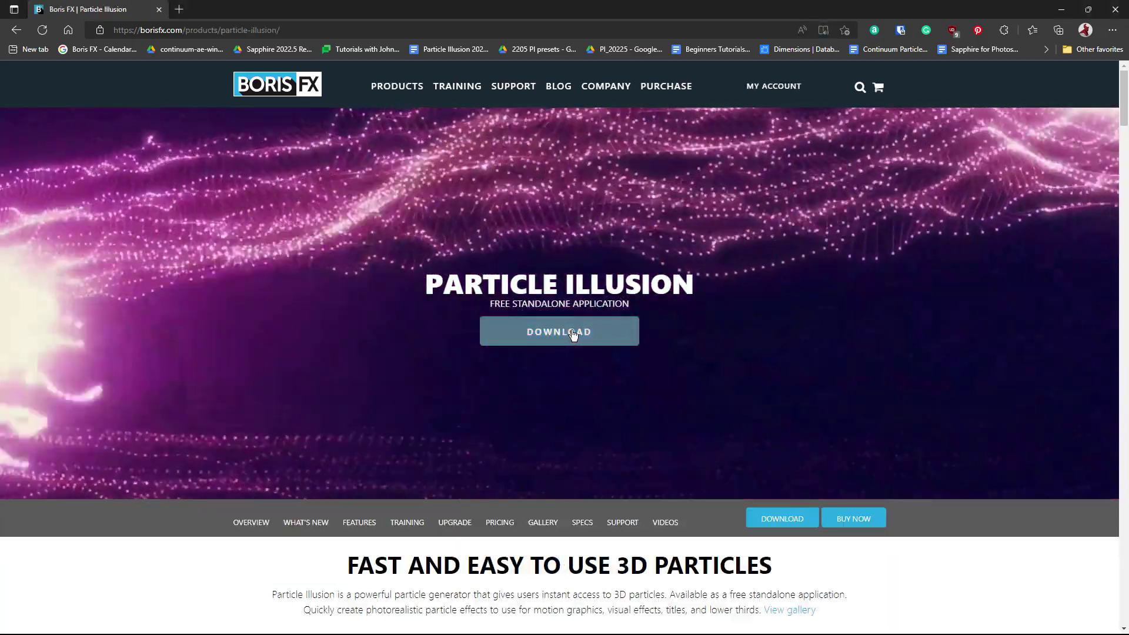
left_click(571, 336)
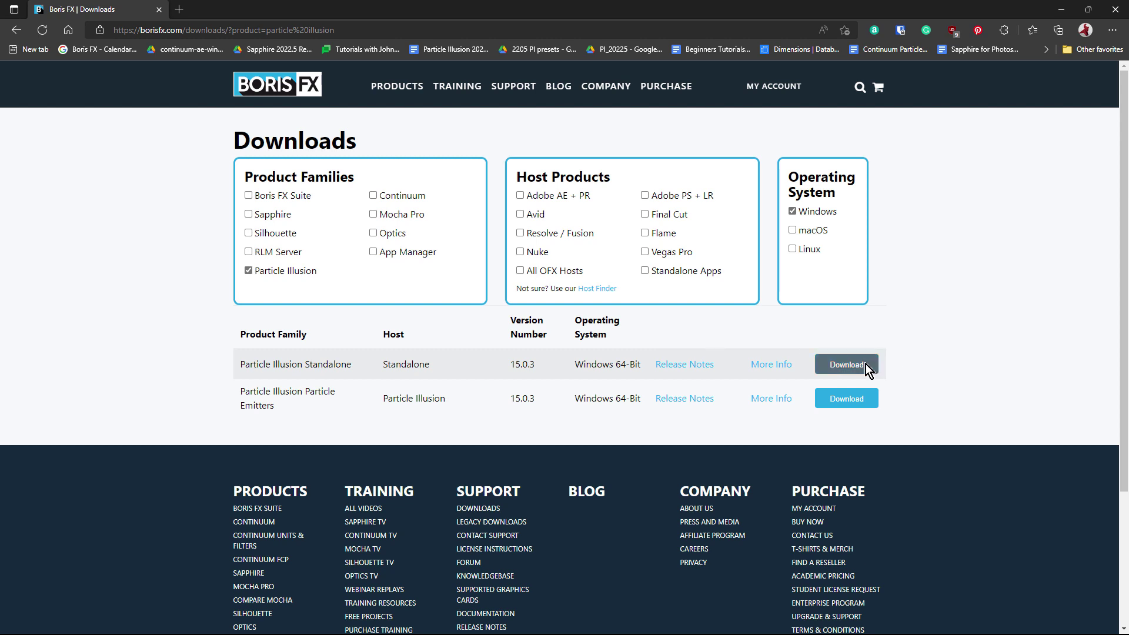